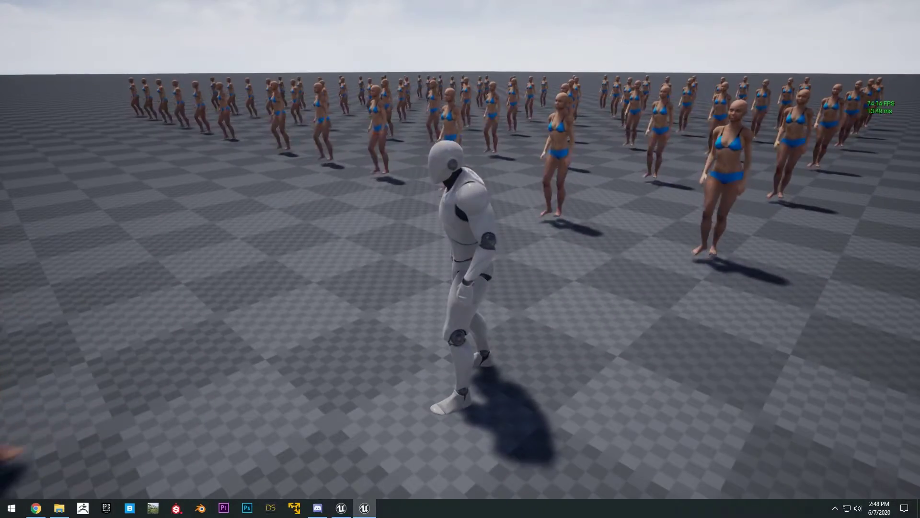
- Walk the character forward through the crowd of walking female characters in the running game preview
key(w)
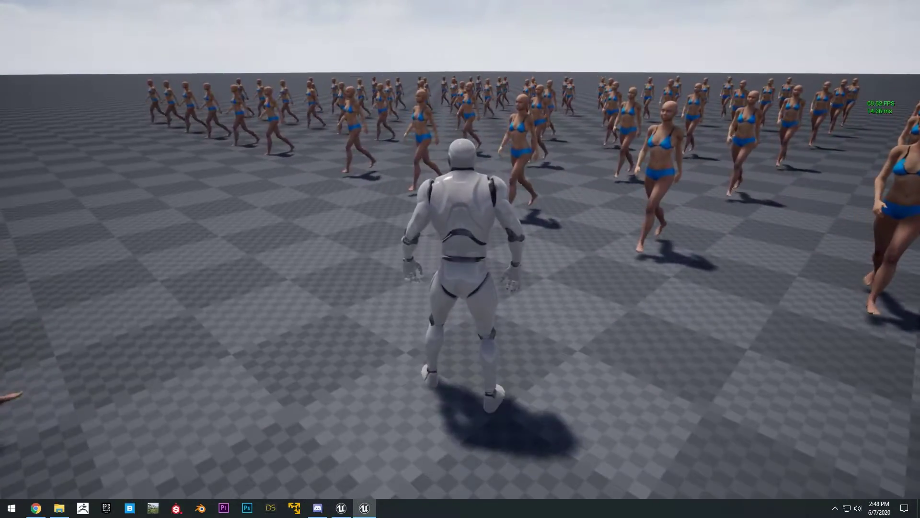
key(w)
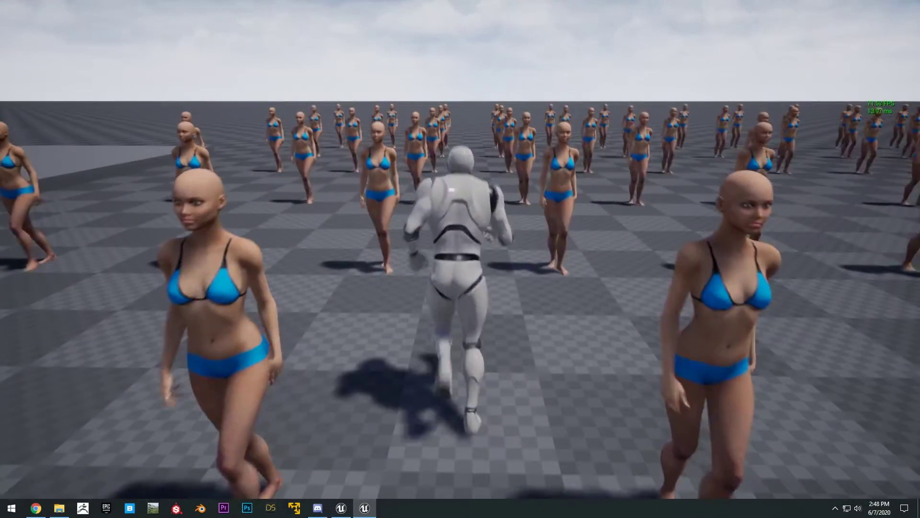
key(w)
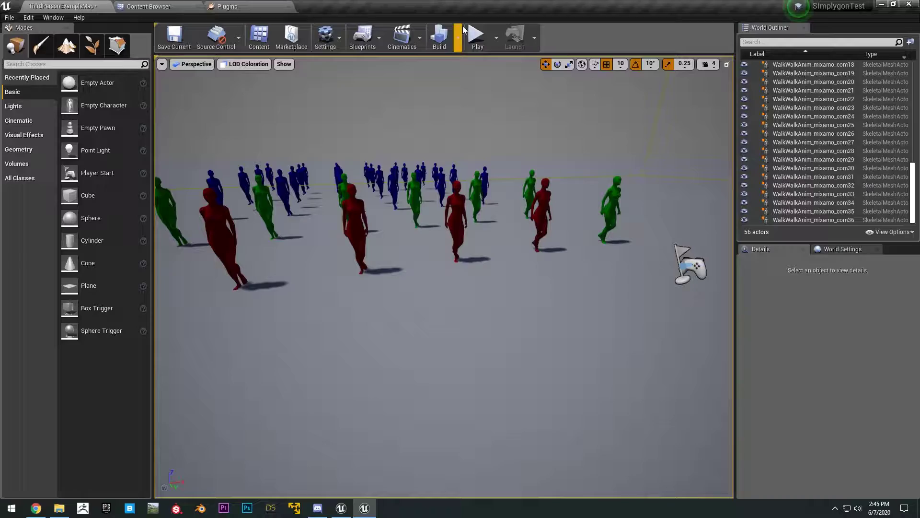
- Run the level in Simulate mode from the editor with the crowd shown in LOD Coloration
click(496, 38)
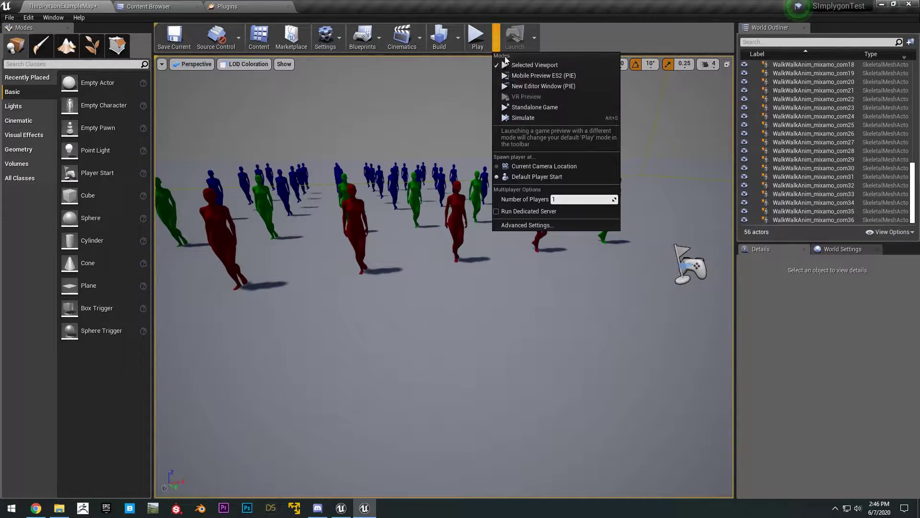
click(533, 116)
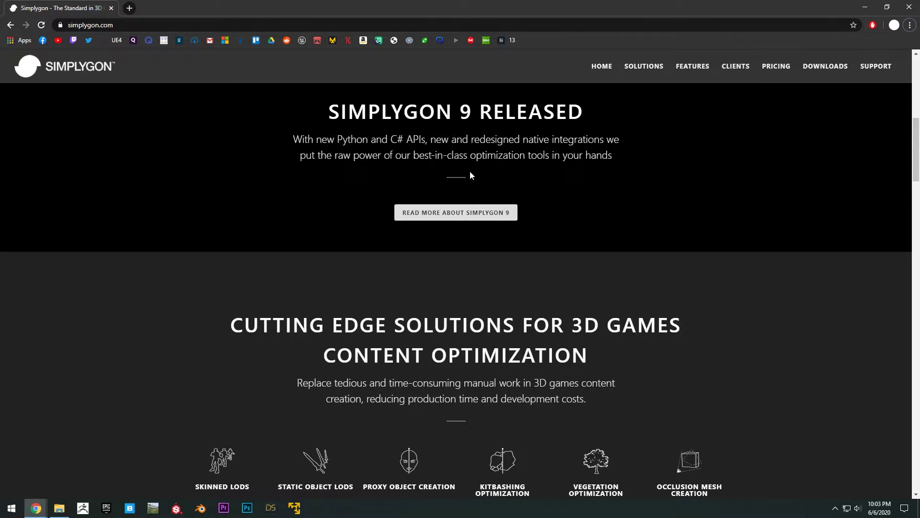
- Open the Downloads page of the Simplygon website and review the latest stable Simplygon 9 SDK release and its installer
scroll(559, 169, up, 8)
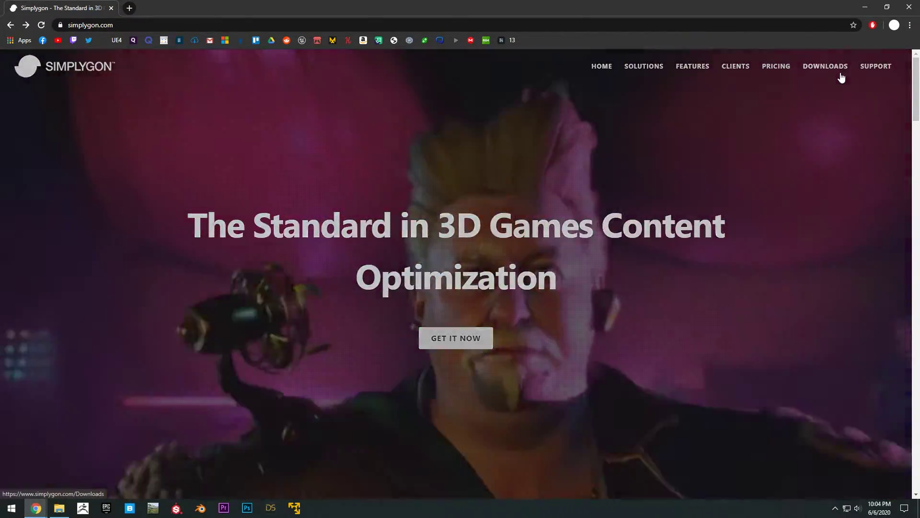
click(842, 73)
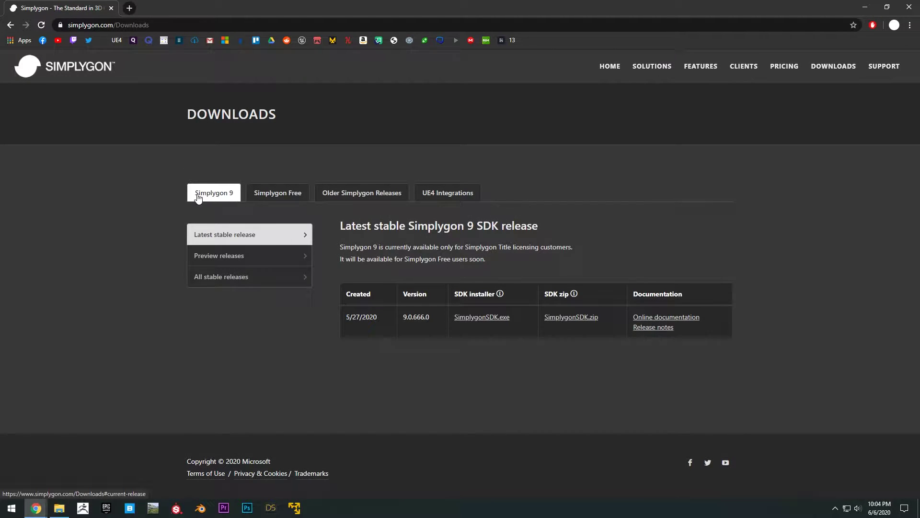
drag(417, 226, 518, 227)
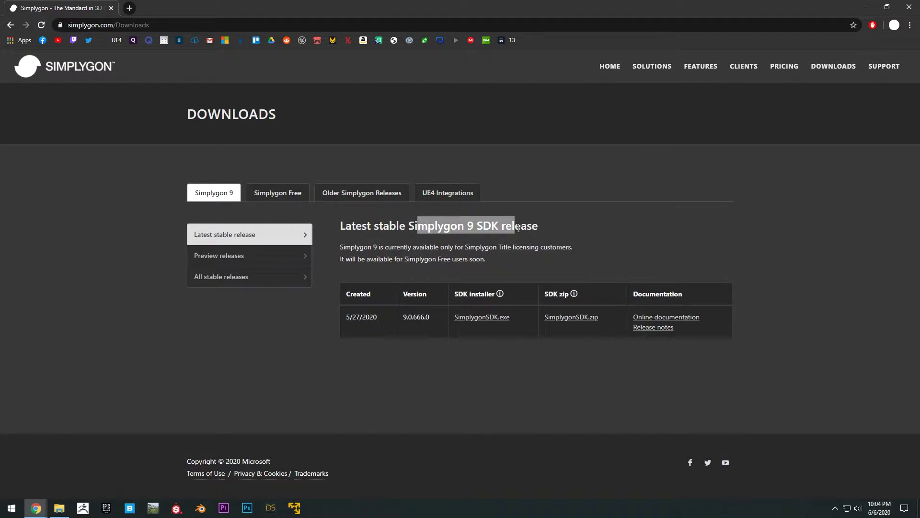
drag(455, 294, 507, 298)
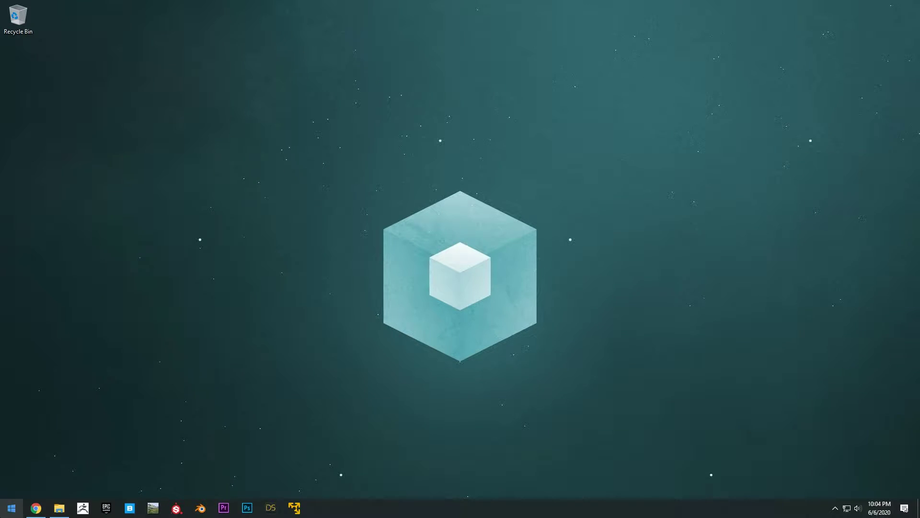
- Search Windows for "simply", launch Simplygon for UE4 installer and start the installation wizard
click(12, 508)
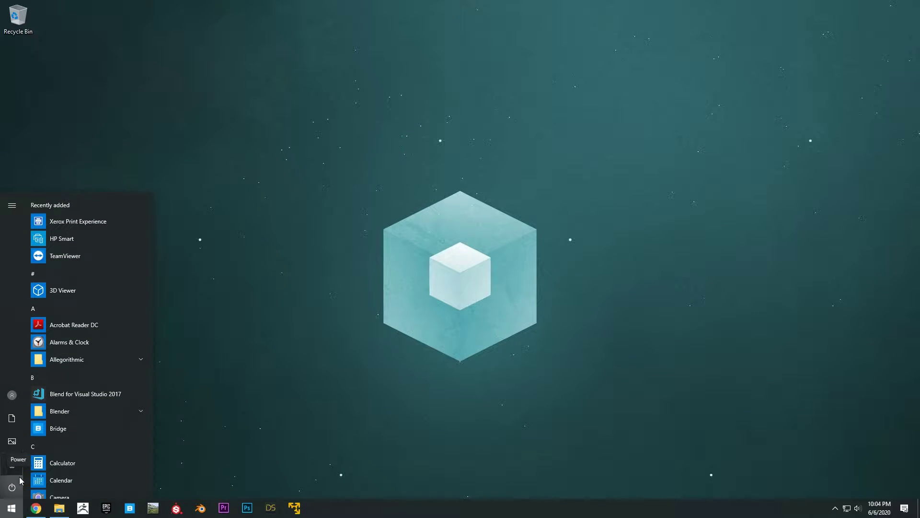
text(simply)
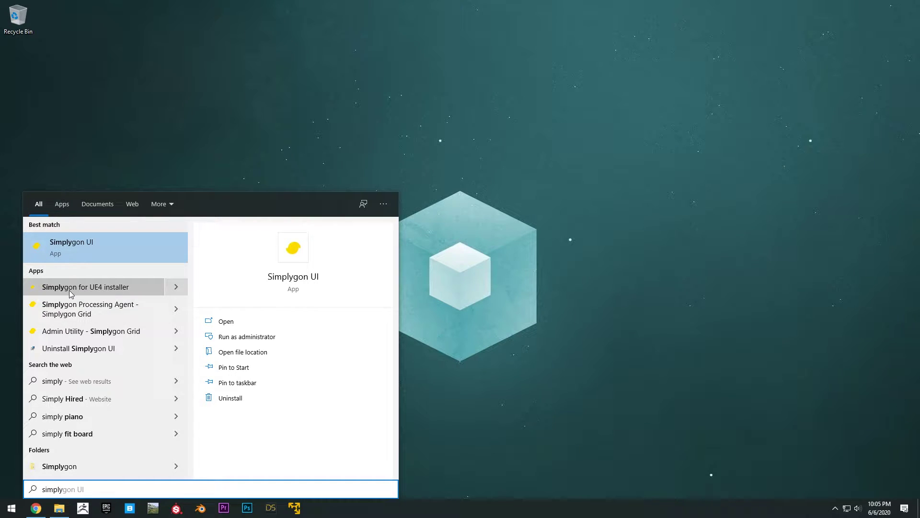
click(115, 287)
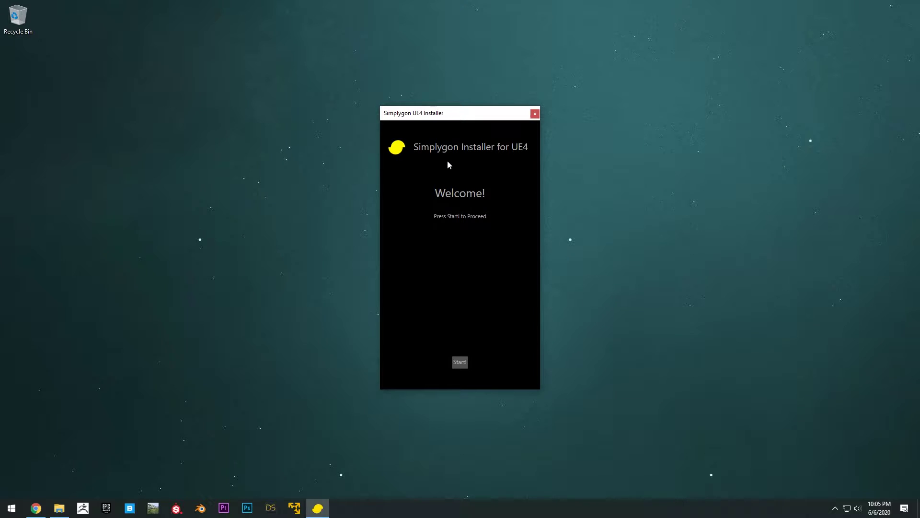
click(456, 363)
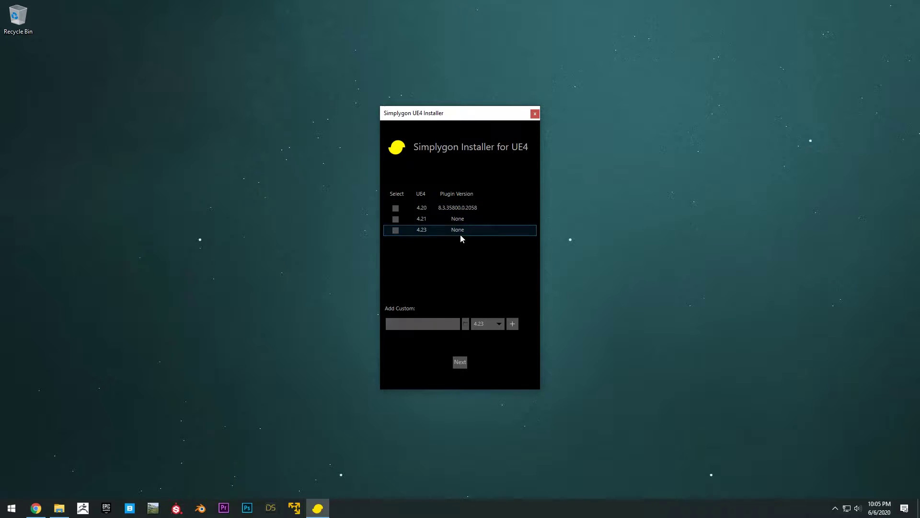
key(alt+Tab)
drag(785, 55, 671, 53)
click(402, 254)
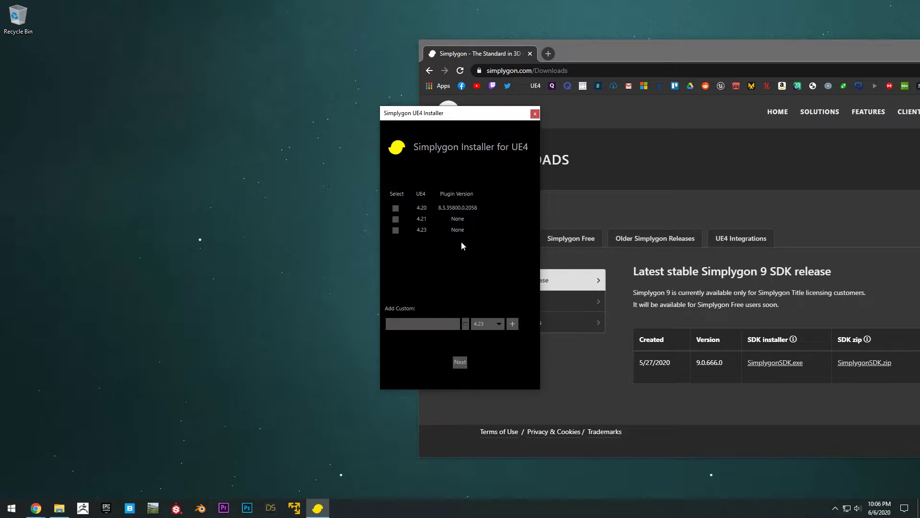
click(660, 367)
click(36, 508)
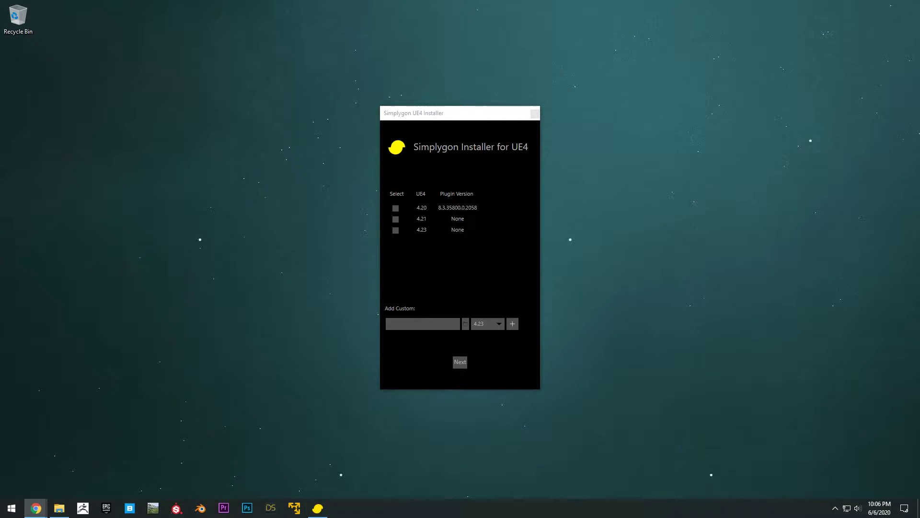
drag(467, 114, 487, 110)
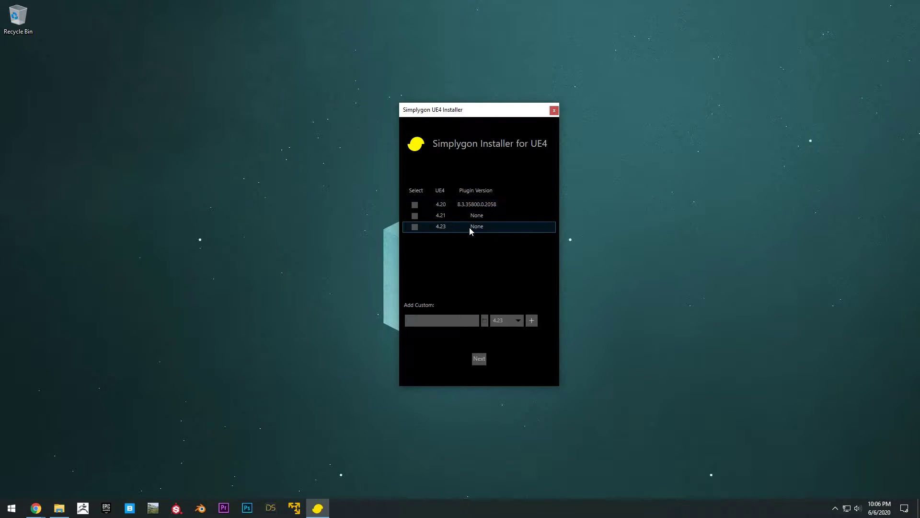
- Install the Simplygon plugin for UE4 version 4.23 and close the installer
click(453, 226)
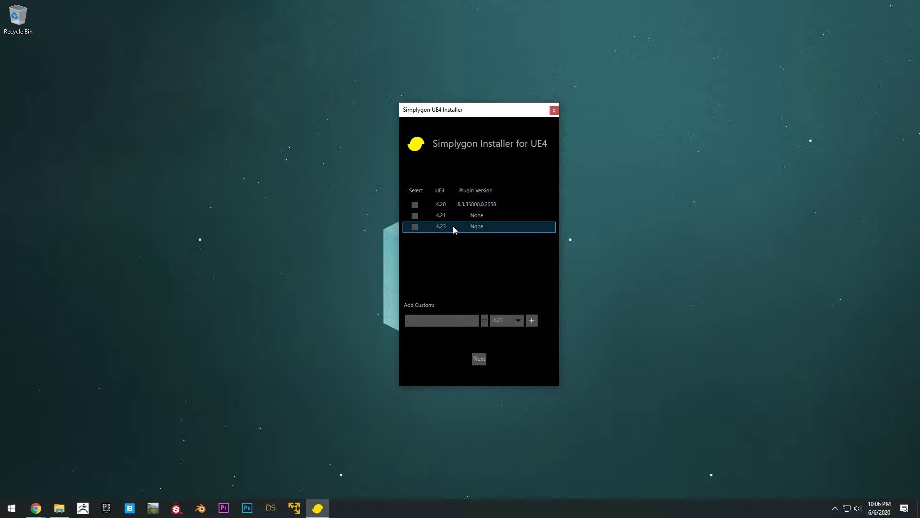
click(416, 226)
click(479, 359)
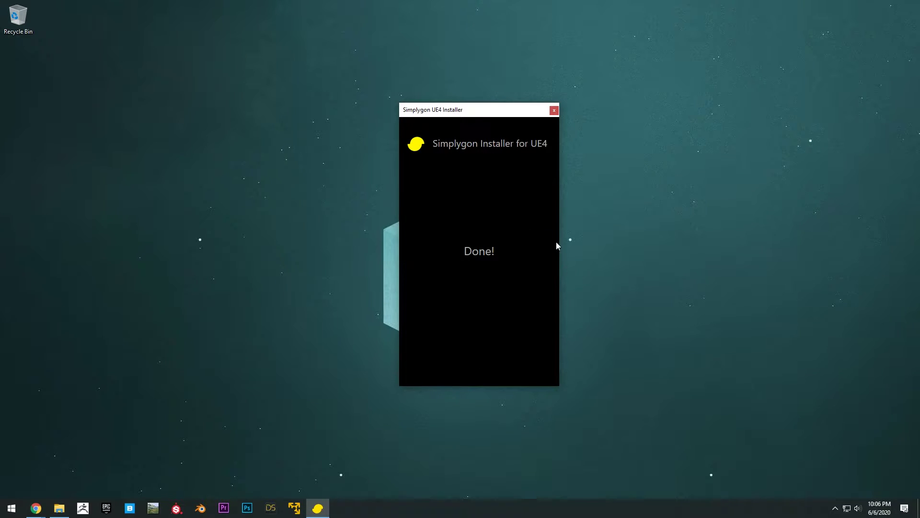
click(554, 111)
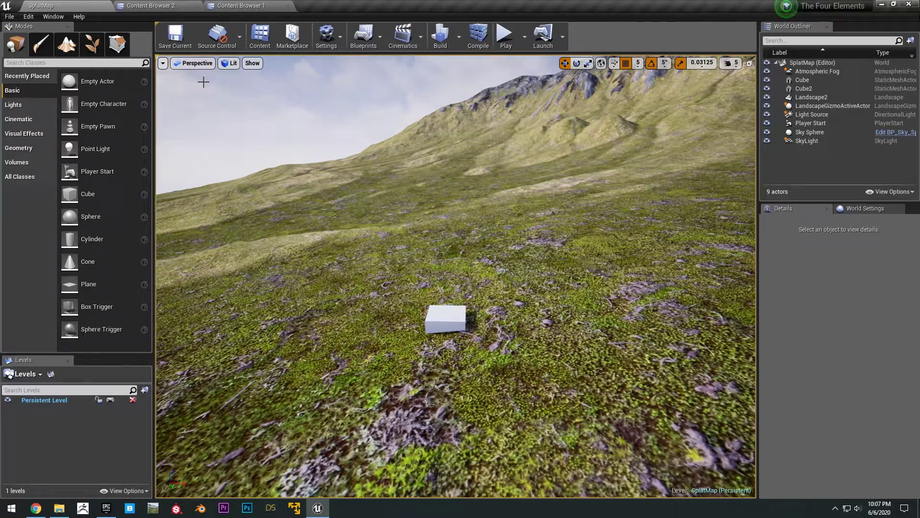
- Switch to Unreal Editor and open the installed plugins list to check that Simplygon for UE4 is enabled
click(28, 17)
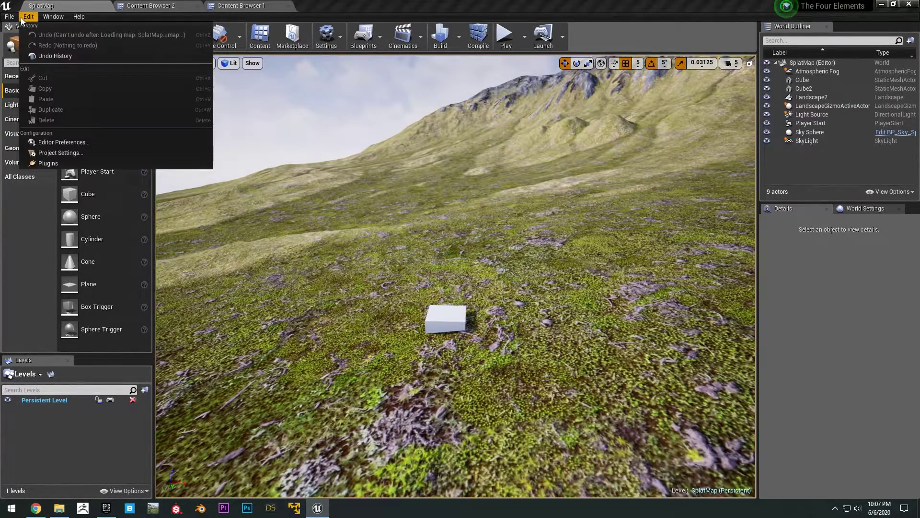
click(53, 164)
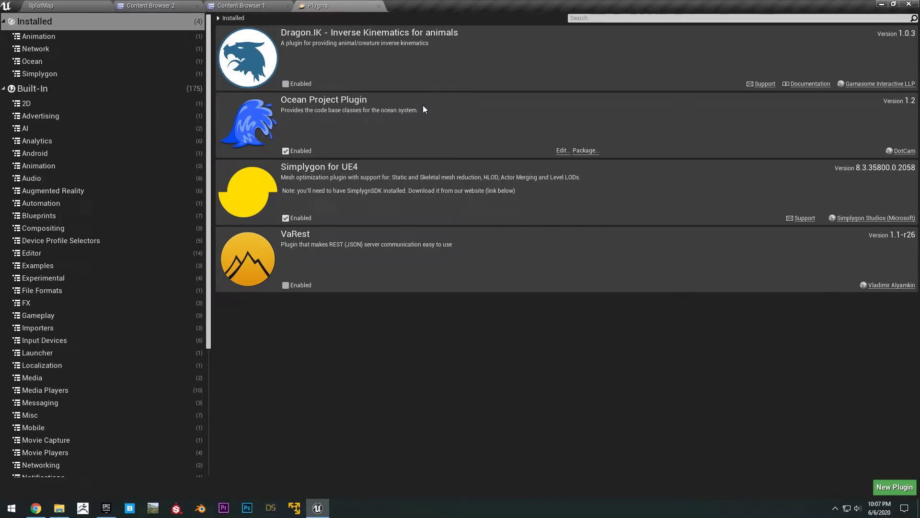
click(619, 18)
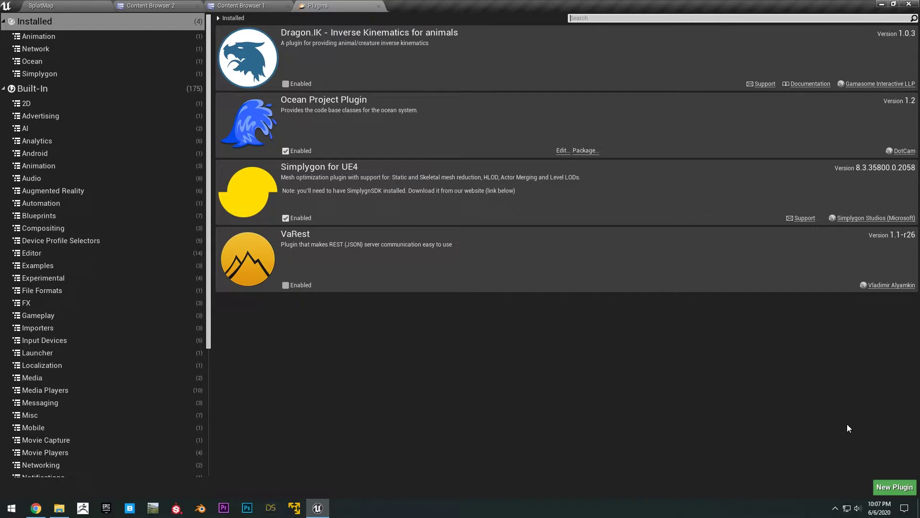
- Open the FemaleBase skeletal mesh from the FourElements/BaseFemale content folder
click(63, 5)
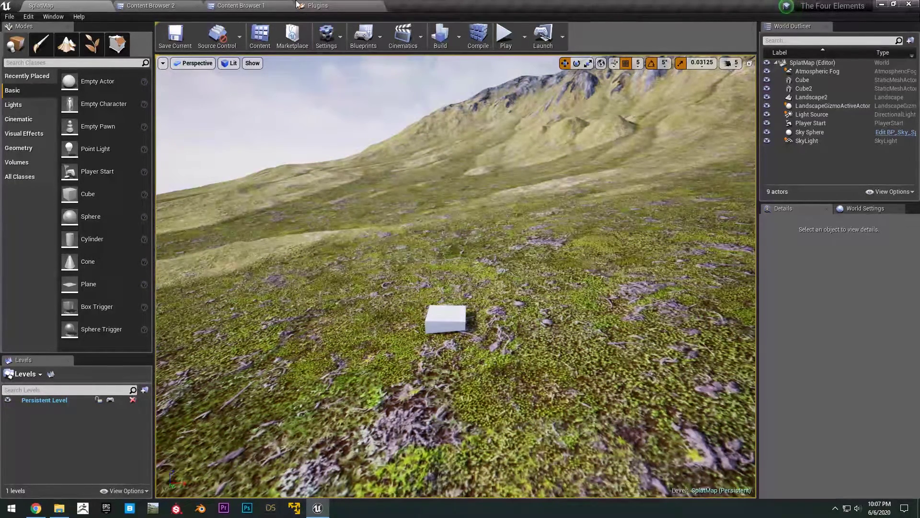
click(274, 5)
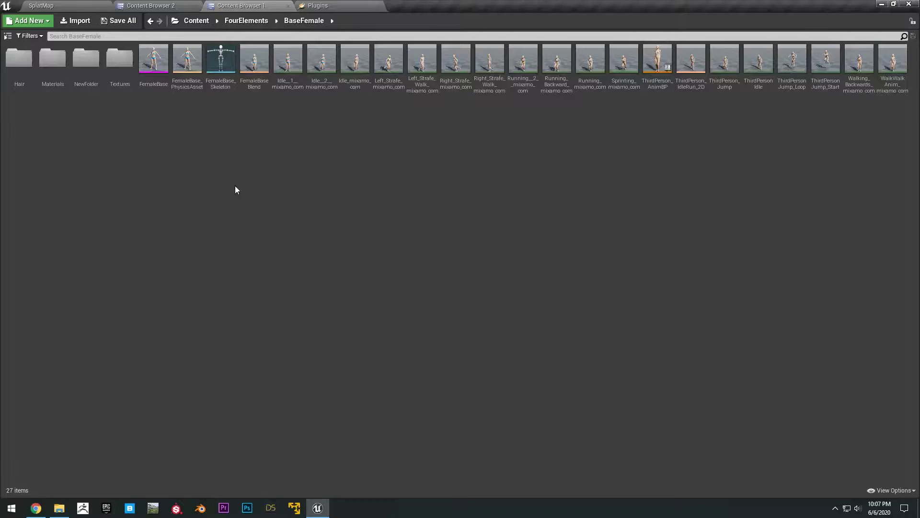
double_click(157, 71)
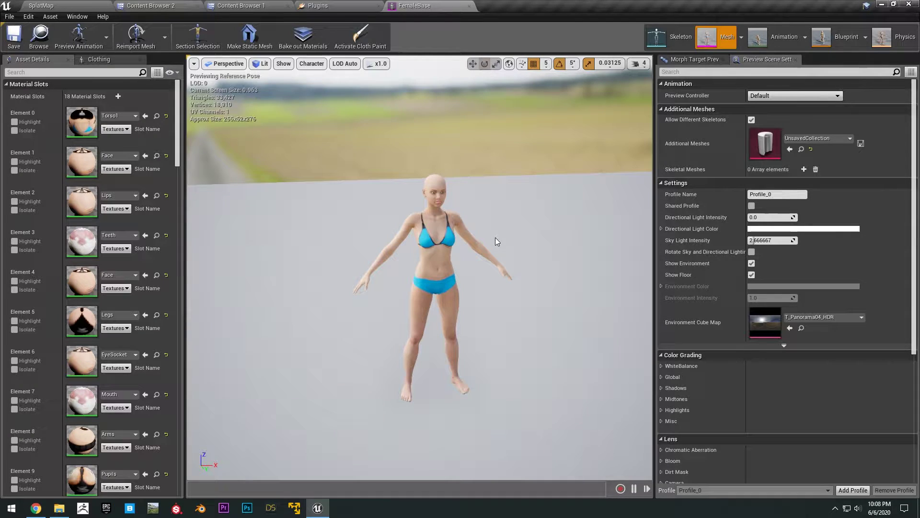
- Examine the FemaleBase mesh up close along with its triangle and vertex counts and view mode options
scroll(476, 247, up, 5)
alt+drag(476, 247, 542, 203)
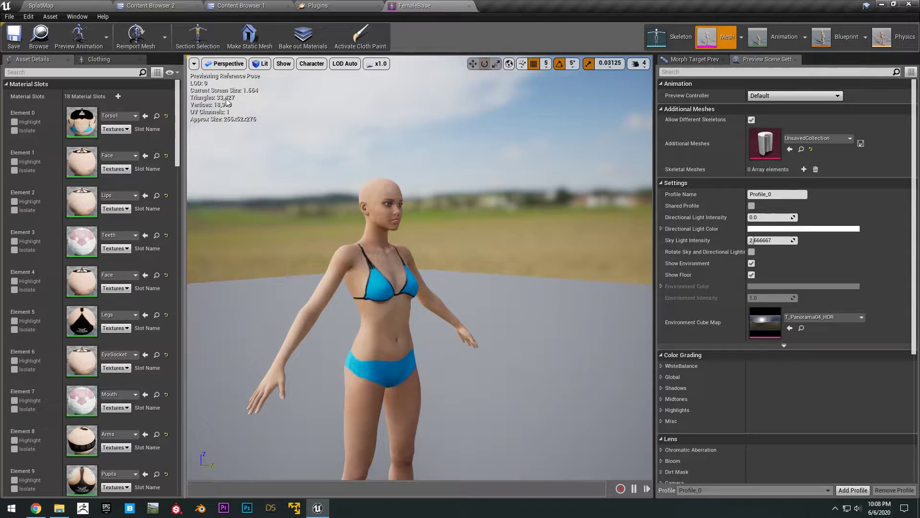
right_drag(397, 200, 359, 220)
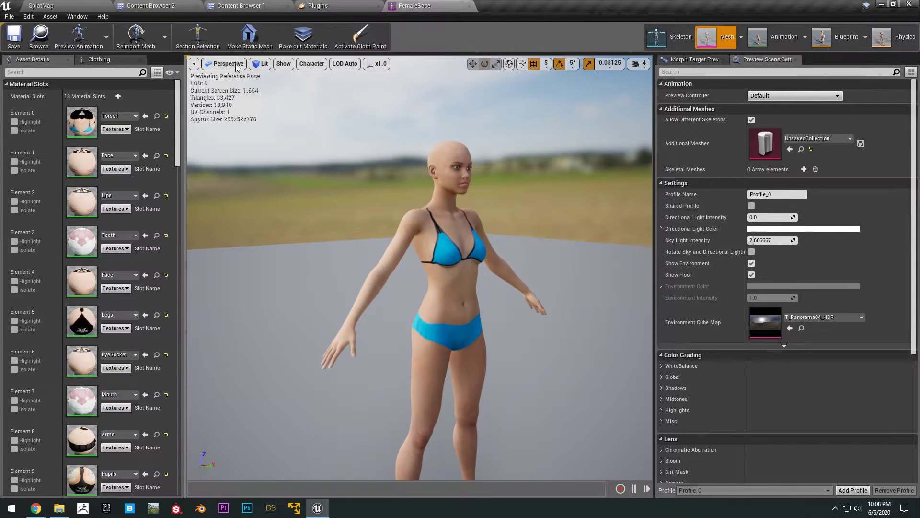
click(239, 66)
click(262, 64)
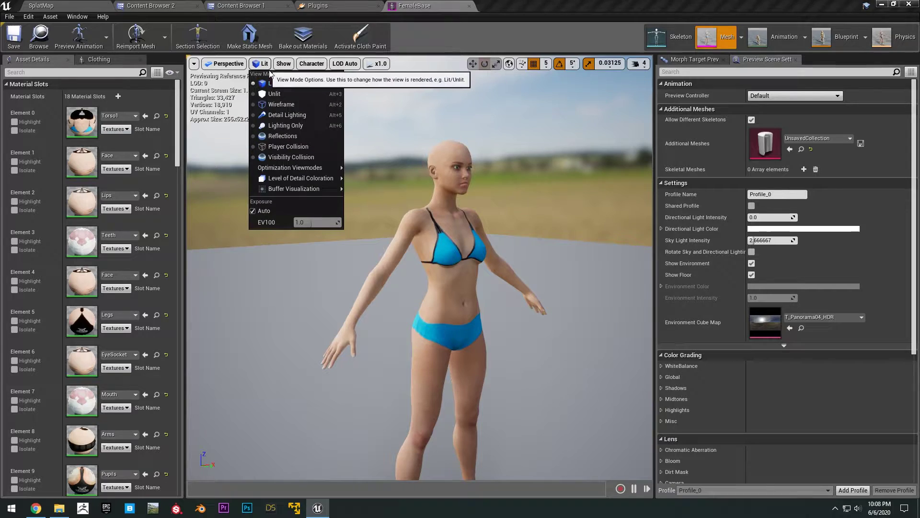
click(287, 108)
mouse_move(490, 134)
right_down()
mouse_move(506, 130)
mouse_move(499, 82)
mouse_move(477, 146)
right_up()
key(w)
key(s)
- Set the FemaleBase mesh's number of LODs to 5 in its LOD settings and apply the changes
scroll(150, 189, down, 8)
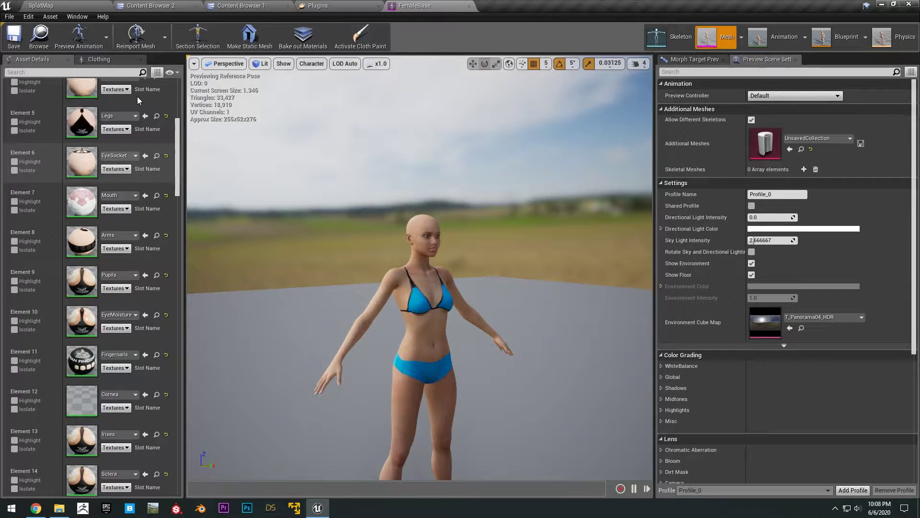
scroll(100, 126, down, 10)
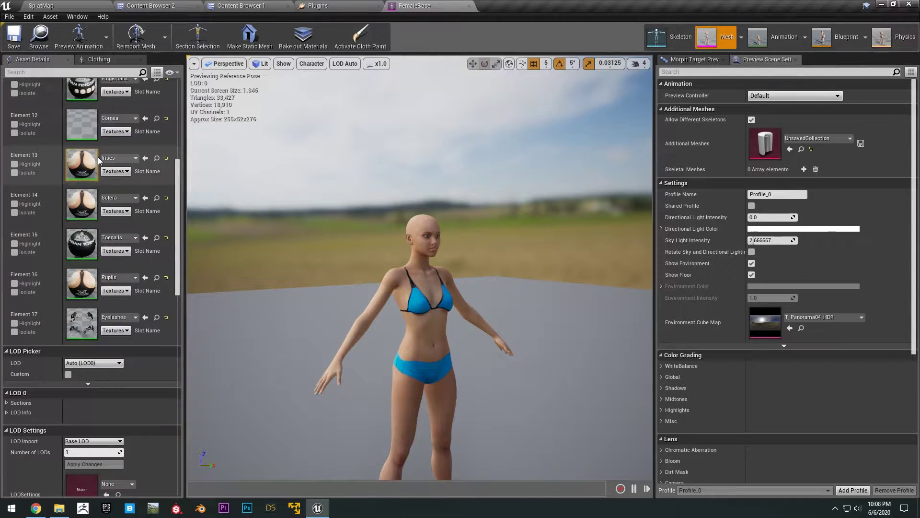
scroll(88, 140, down, 6)
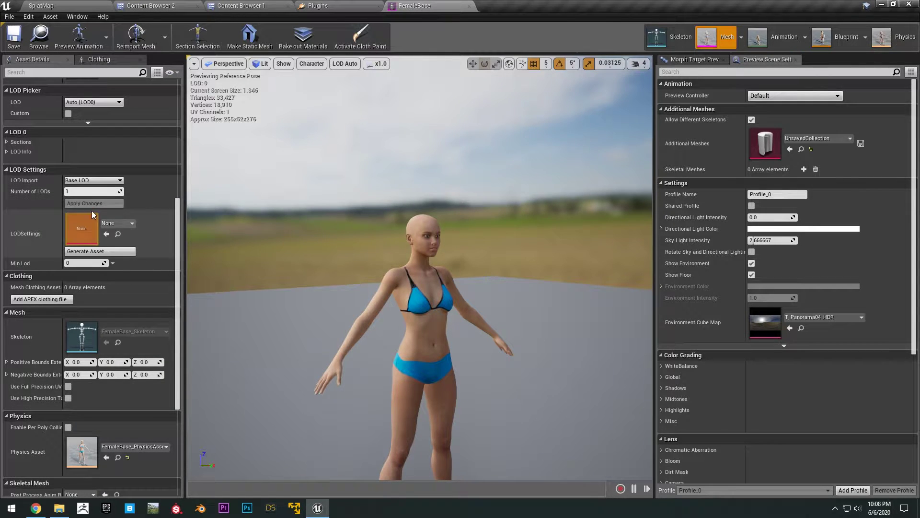
click(347, 8)
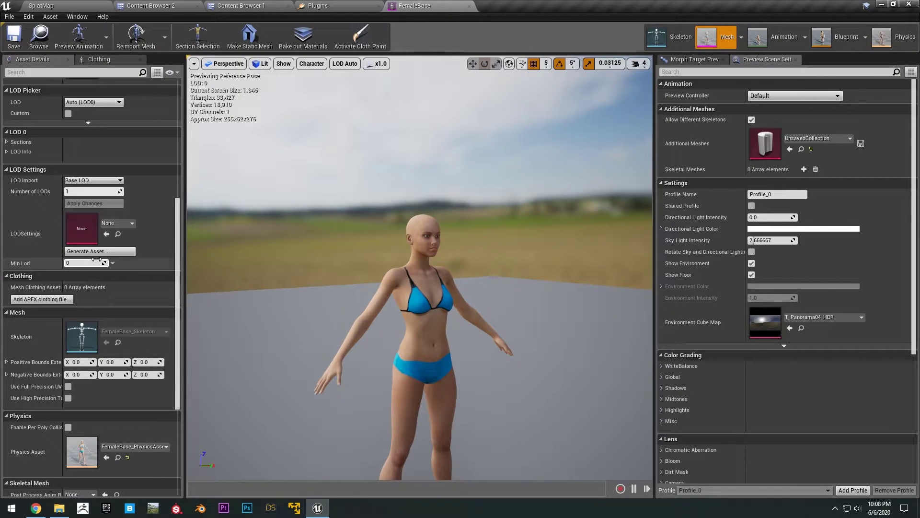
scroll(54, 165, down, 3)
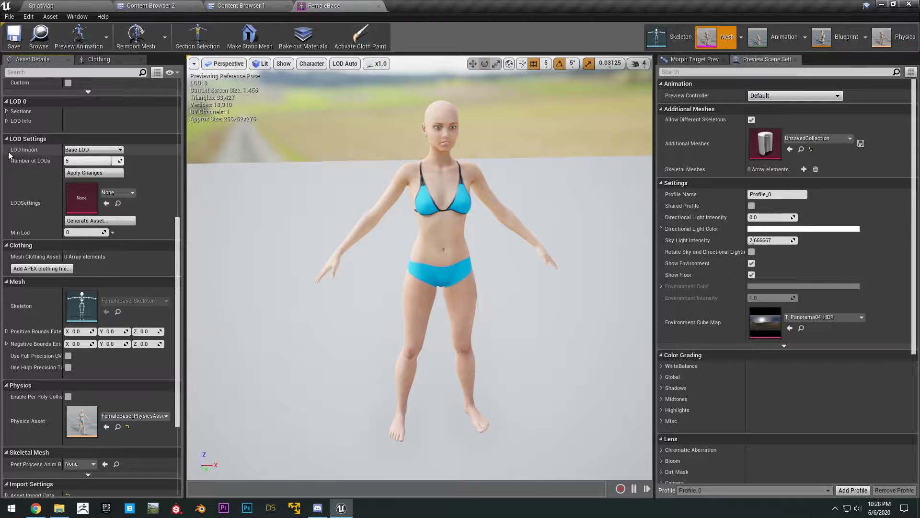
click(76, 161)
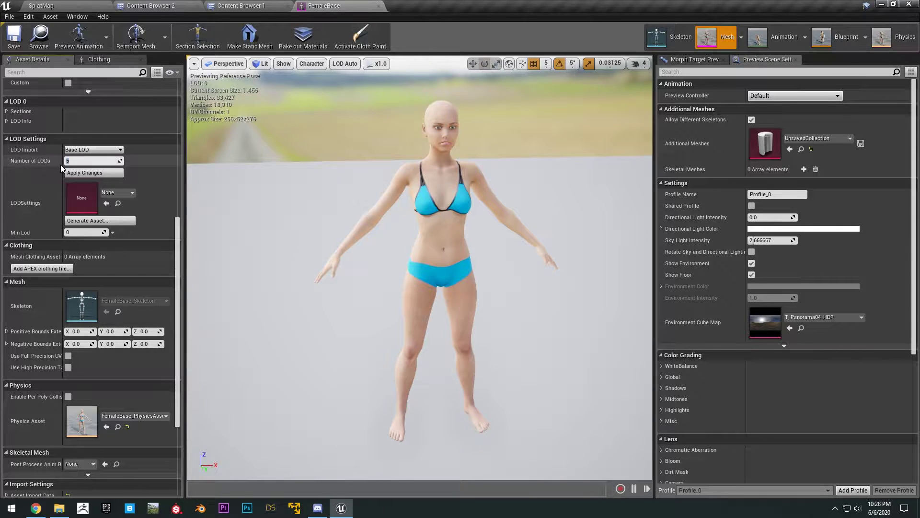
key(Return)
click(87, 173)
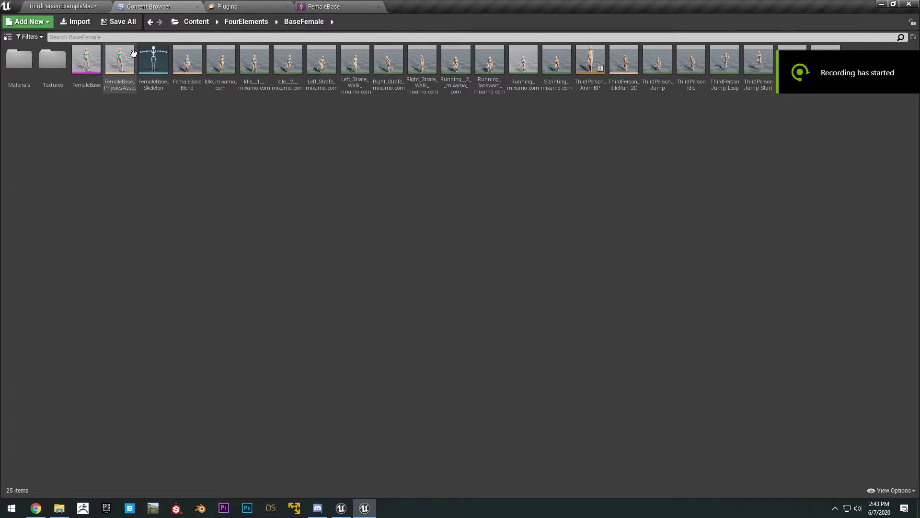
- View the running character placed in the ThirdPersonExampleMap level
click(52, 4)
click(154, 7)
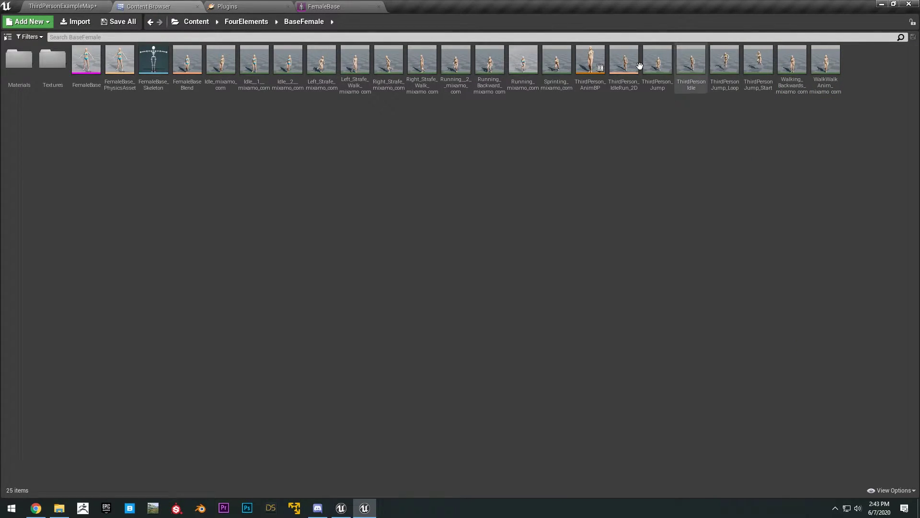
click(57, 5)
right_drag(434, 164, 335, 134)
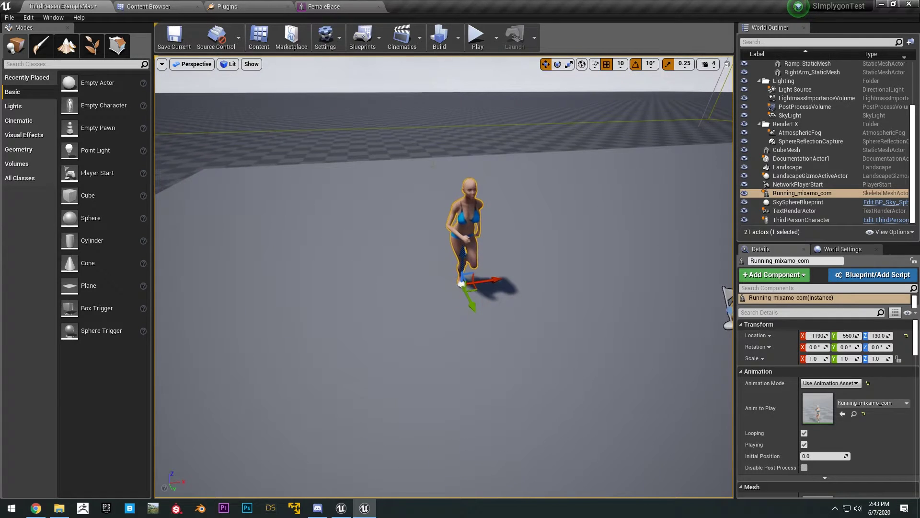
- Return to the FemaleBase mesh and generate its reduced versions by applying 5 as the number of LODs
click(324, 6)
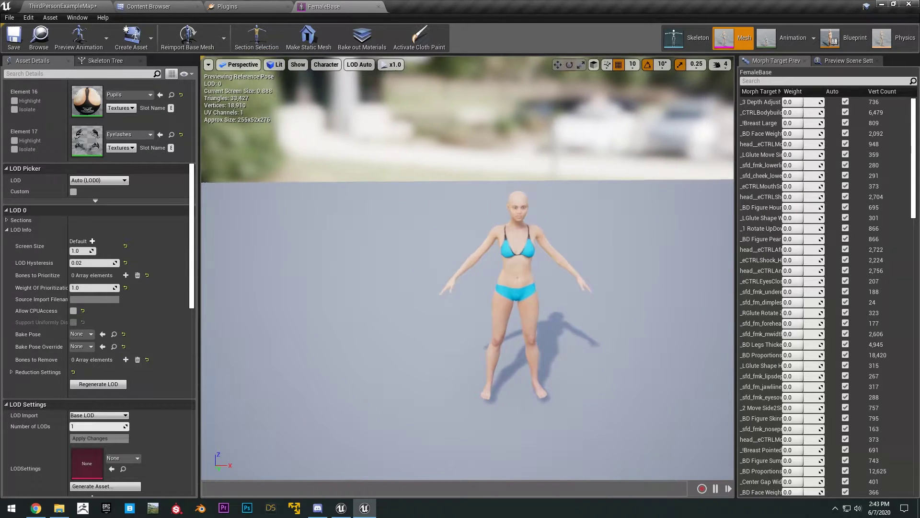
scroll(106, 233, down, 3)
scroll(106, 233, up, 2)
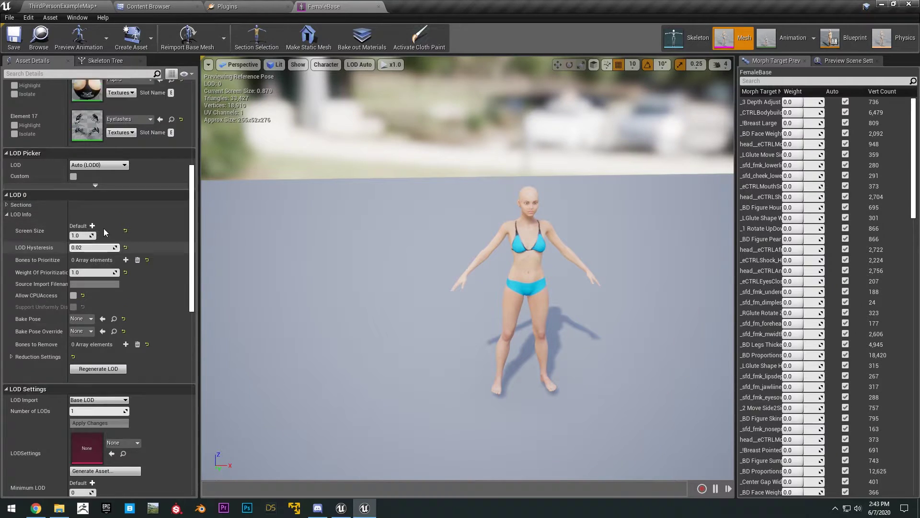
scroll(106, 233, up, 15)
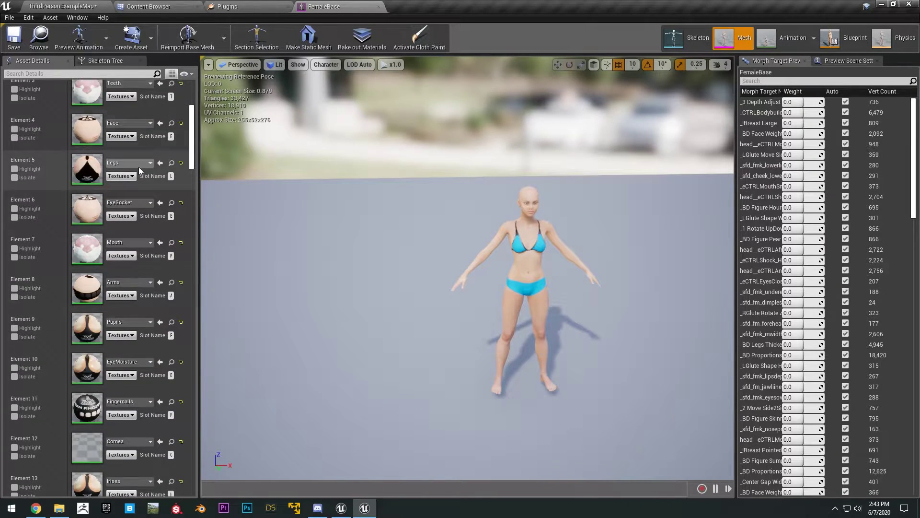
scroll(139, 170, down, 12)
right_drag(339, 283, 378, 275)
scroll(96, 283, down, 9)
drag(95, 258, 130, 258)
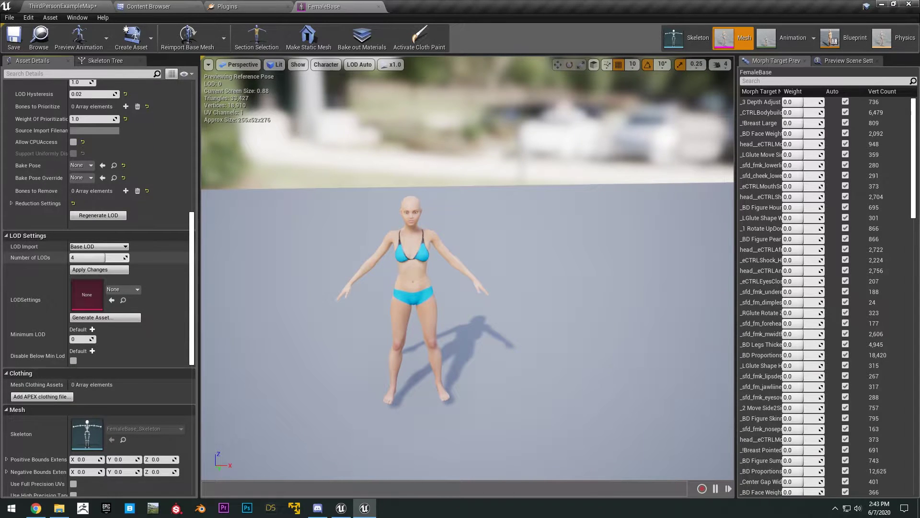
click(99, 270)
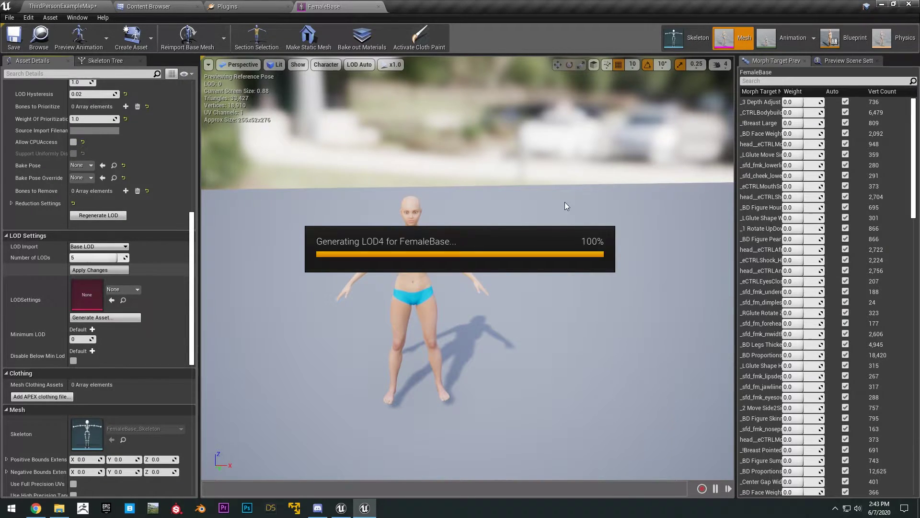
- Show the FemaleBase preview in mesh LOD coloration and examine how the LODs switch with viewing distance
scroll(142, 318, down, 4)
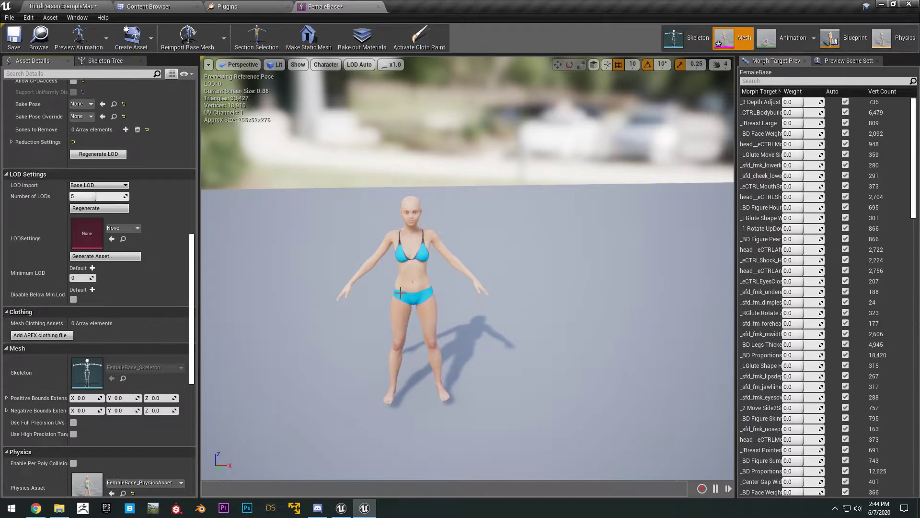
alt+drag(397, 289, 468, 290)
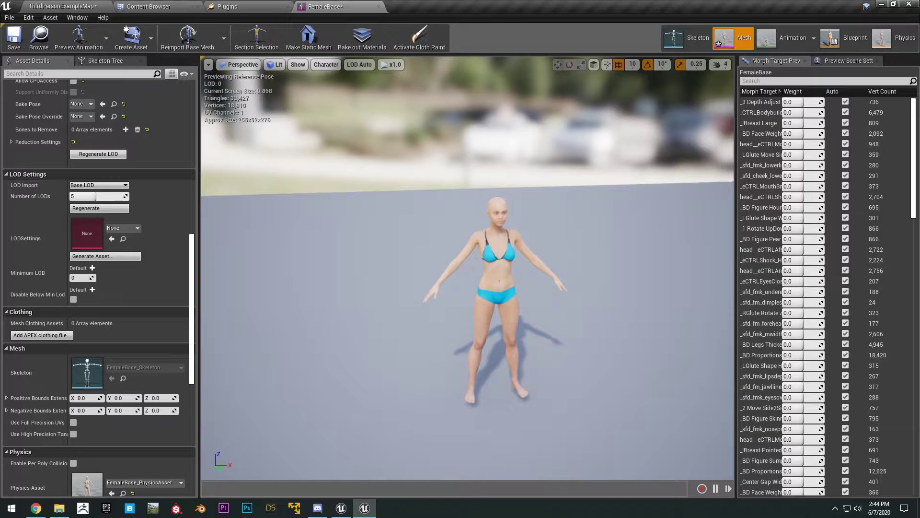
right_drag(380, 167, 398, 183)
click(275, 64)
mouse_move(315, 179)
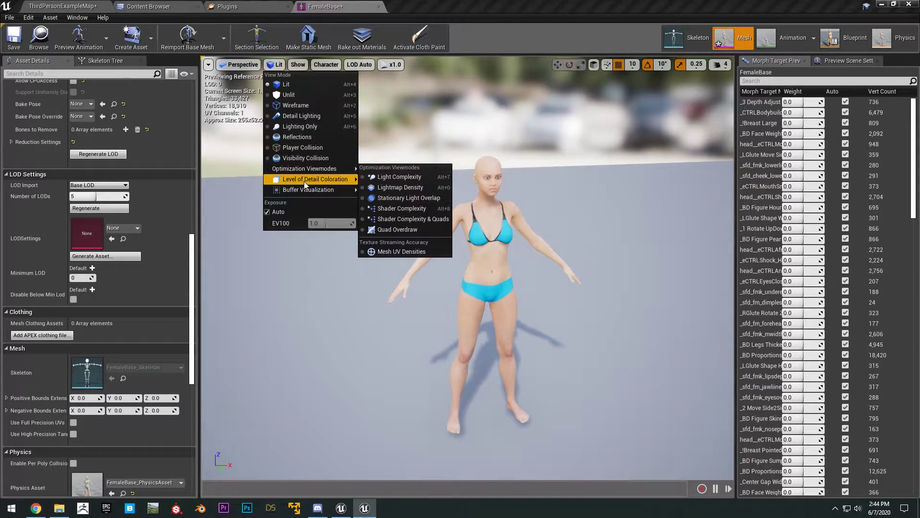
click(383, 187)
scroll(467, 268, down, 10)
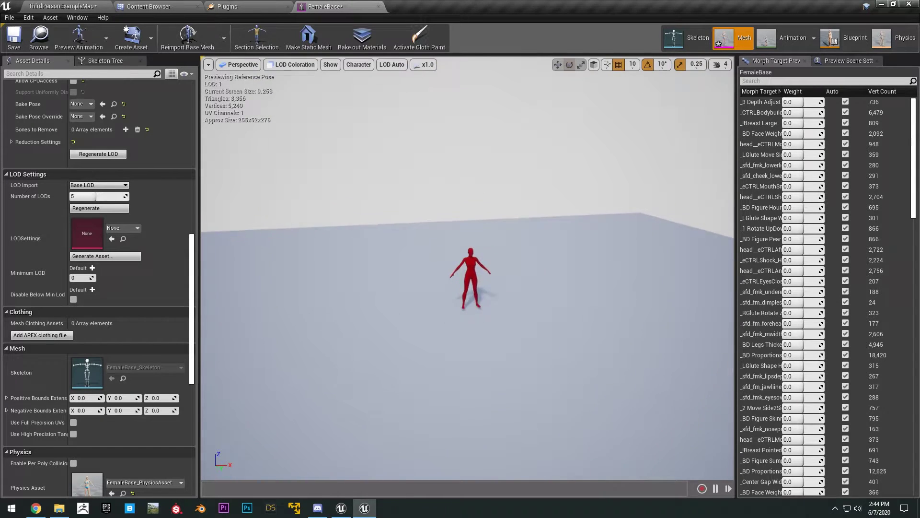
scroll(468, 268, up, 3)
key(w)
mouse_move(480, 180)
right_down()
mouse_move(481, 206)
mouse_move(503, 228)
mouse_move(481, 181)
right_up()
- Return the FemaleBase preview to Lit shading and inspect the mesh near and far
click(292, 64)
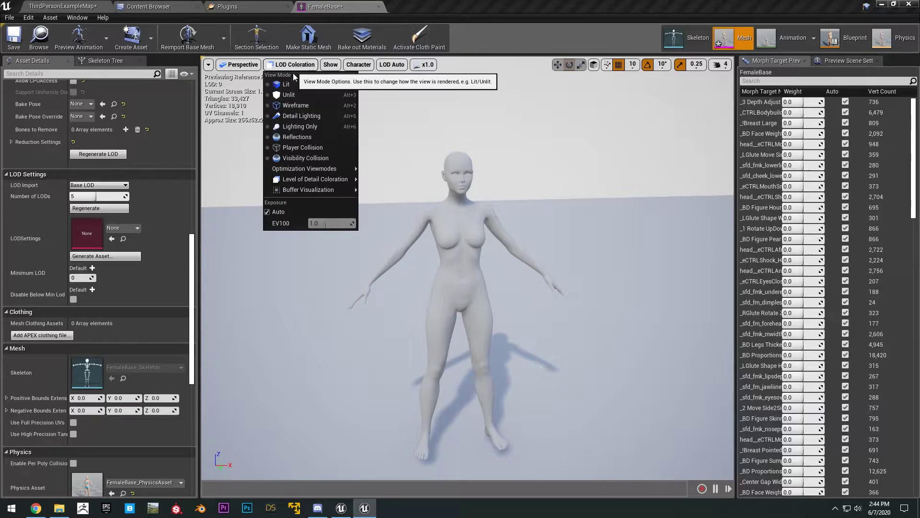
click(287, 83)
drag(431, 250, 432, 220)
right_drag(456, 154, 455, 139)
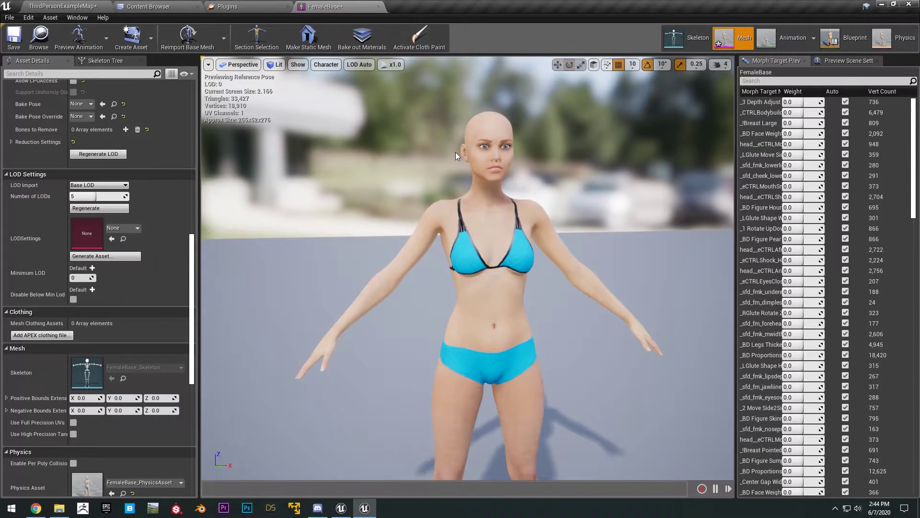
scroll(450, 151, down, 5)
- Save the FemaleBase mesh, close its editor and return to the level
click(14, 36)
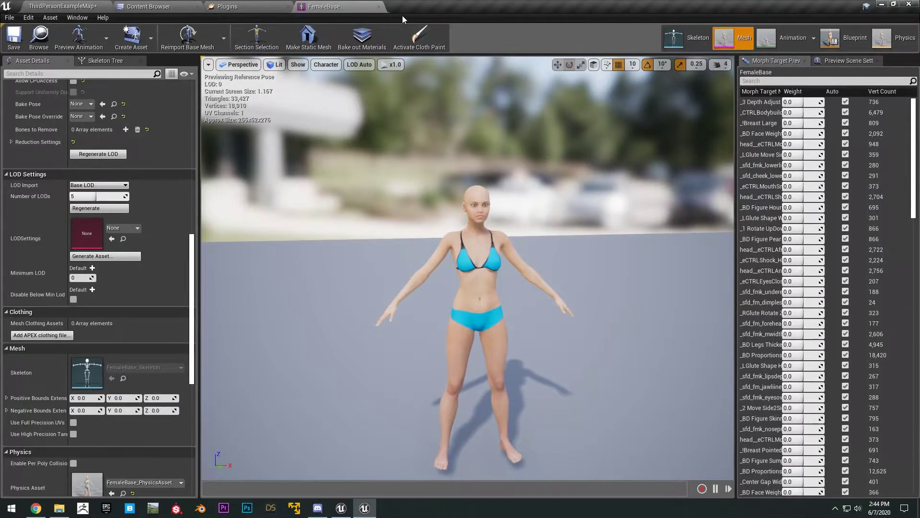
click(379, 7)
click(144, 4)
click(72, 6)
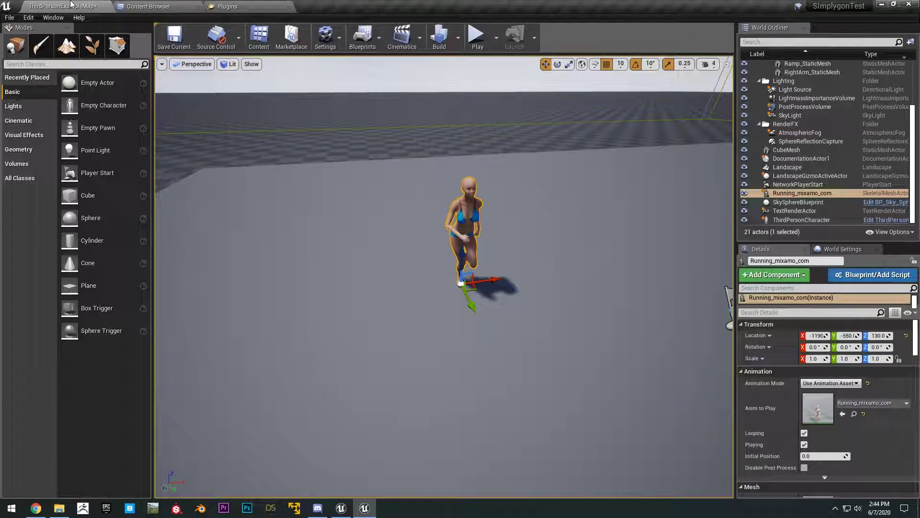
- Place the WalkWalkAnim_mixamo_com animation in the level and duplicate it into a row of three walking characters
click(144, 6)
drag(809, 69, 383, 235)
key(f)
right_drag(444, 276, 400, 293)
key(w)
alt+drag(441, 273, 542, 269)
key(d)
right_drag(539, 267, 517, 263)
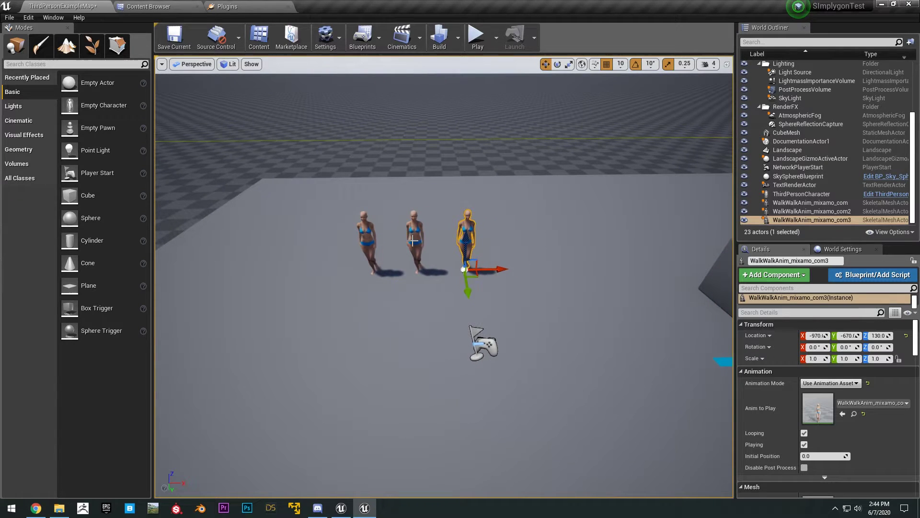
click(415, 239)
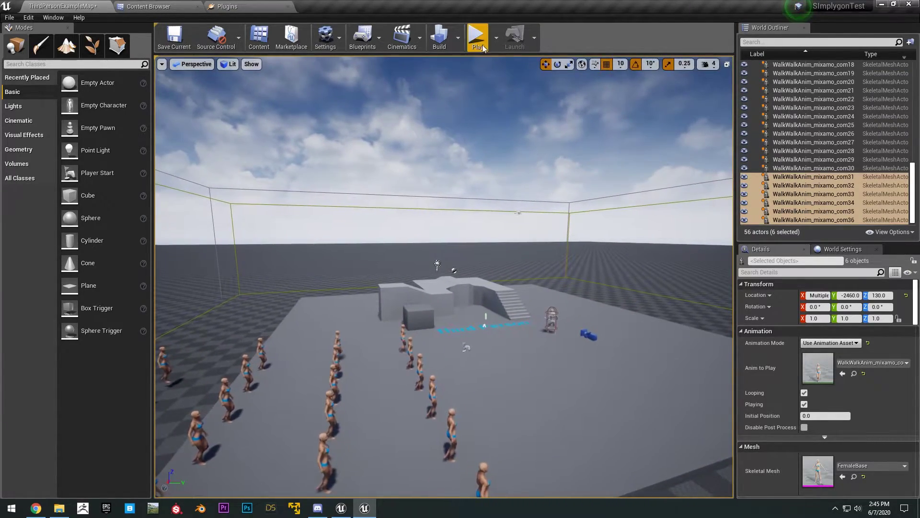
- Play the level, run the third-person character through the walking crowd and stop the session
click(477, 38)
key(w)
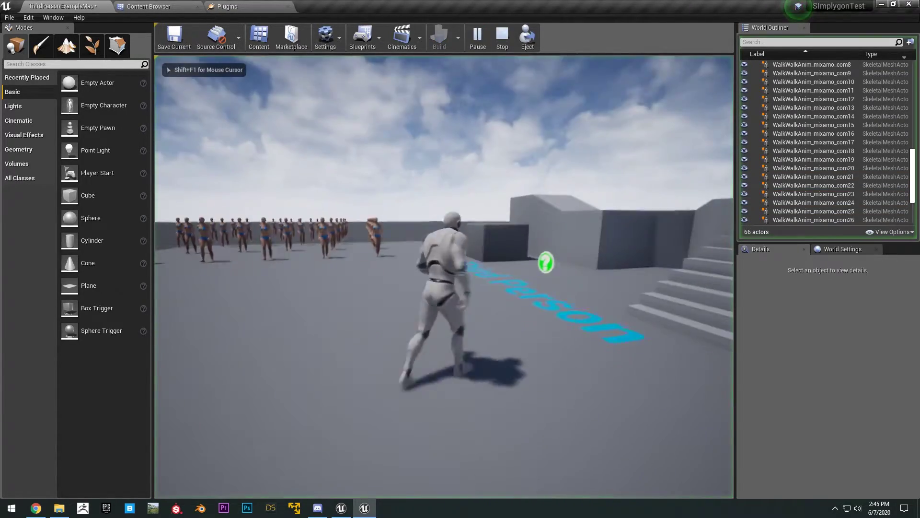
key(w)
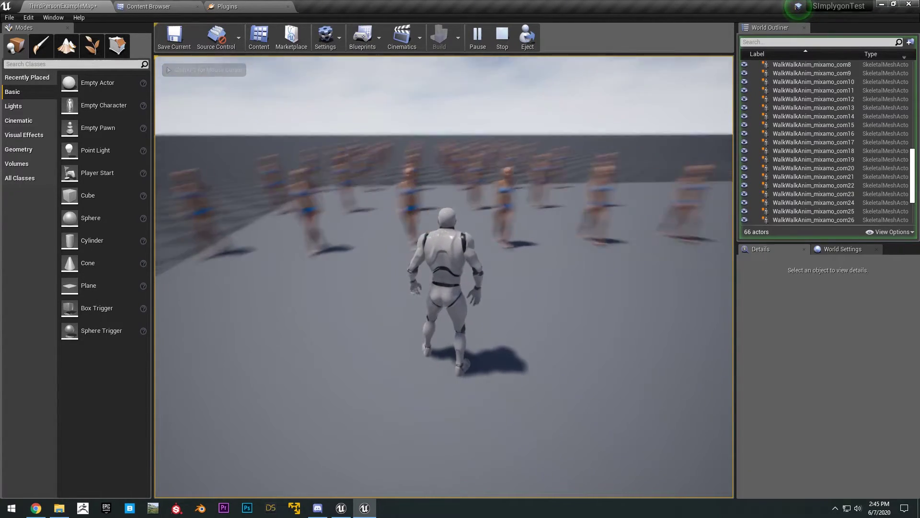
key(w)
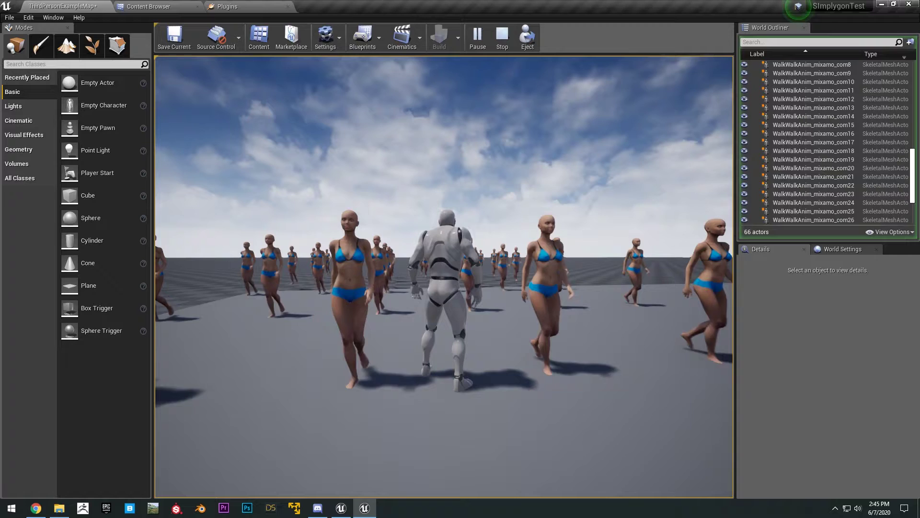
key(Escape)
- Show the level viewport in mesh LOD coloration and start simulating the level
click(229, 64)
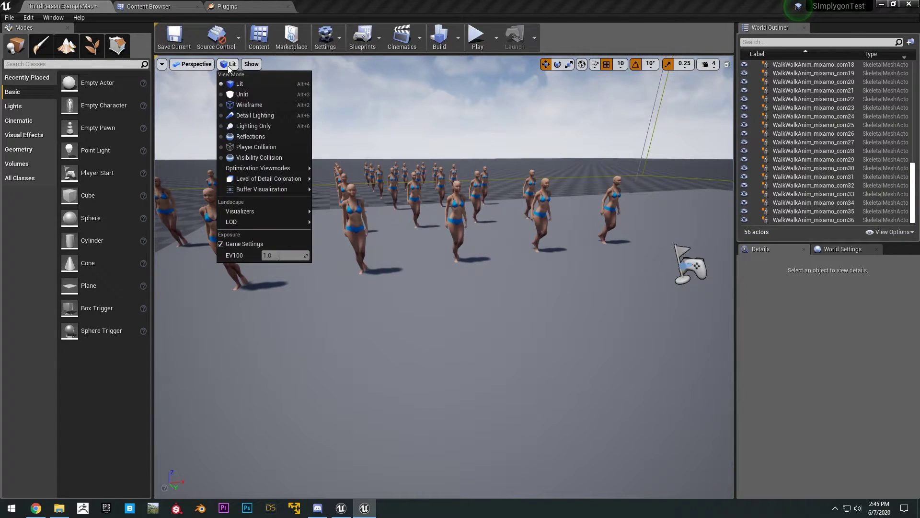
mouse_move(275, 182)
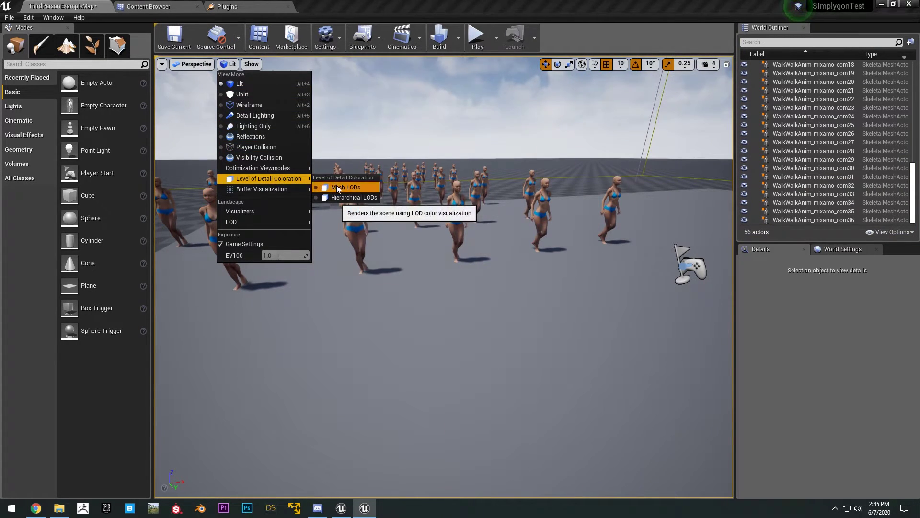
click(338, 187)
click(496, 37)
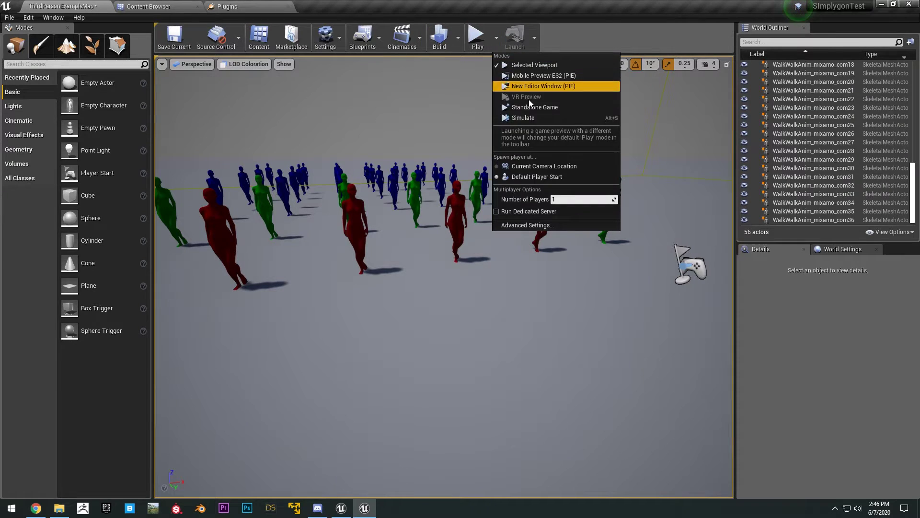
click(527, 118)
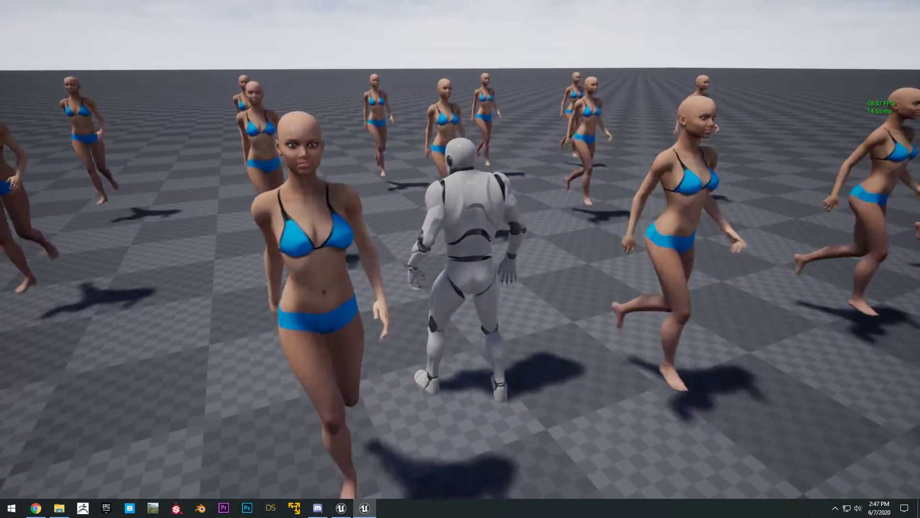
- Compare the crowd in wireframe and lit view during play, stop the session and inspect the characters in the level
key(F1)
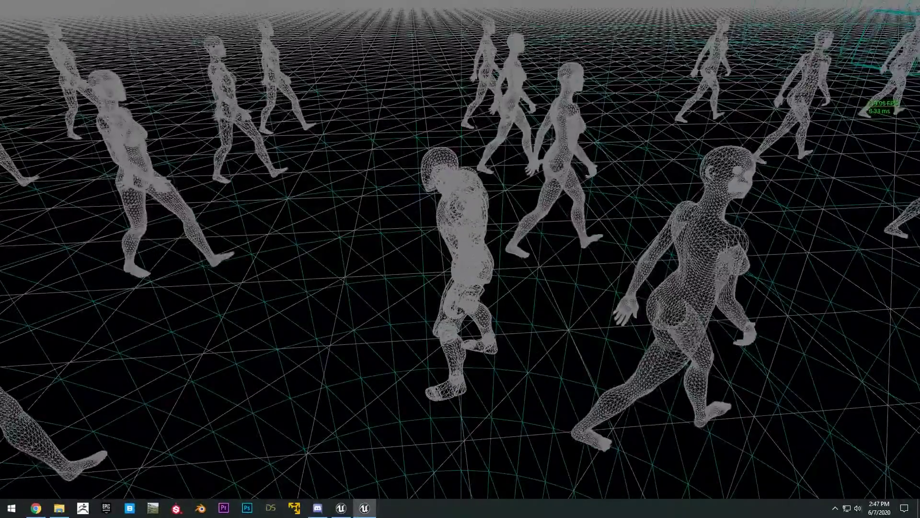
key(F3)
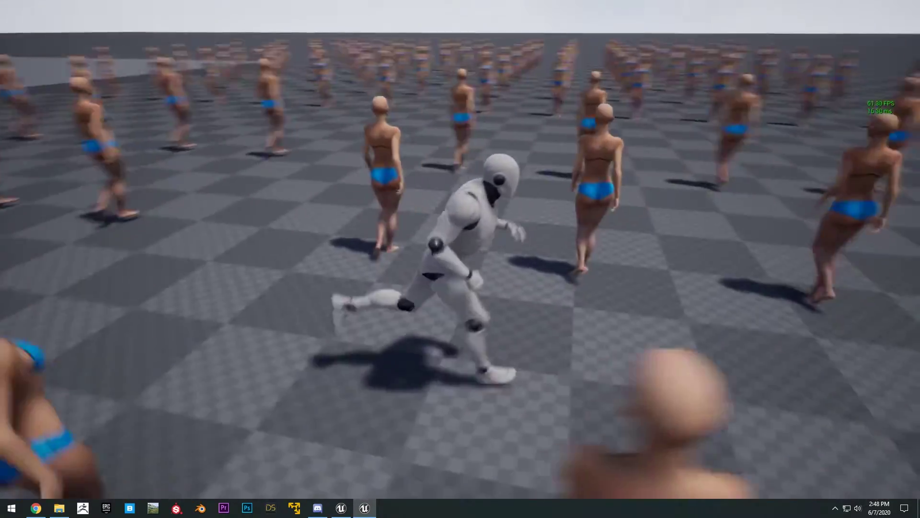
key(F11)
key(Escape)
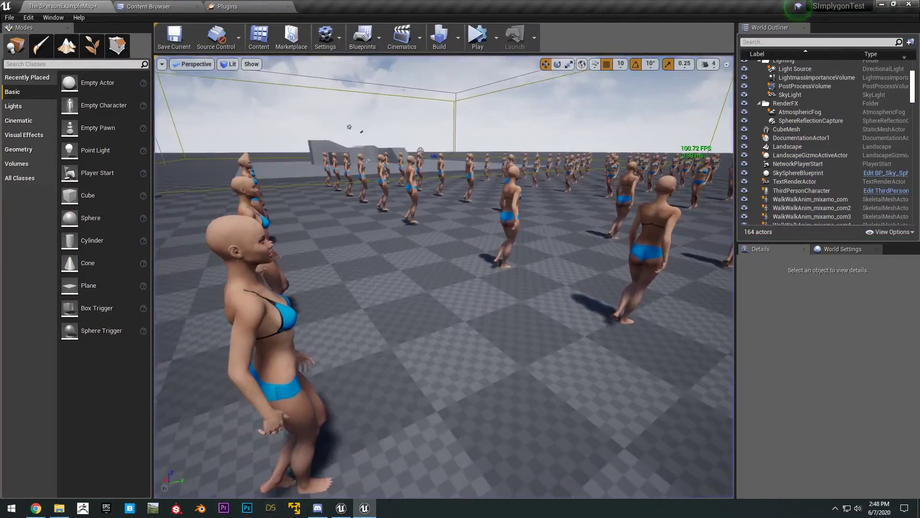
key(s)
right_drag(444, 277, 395, 250)
key(w)
key(w)
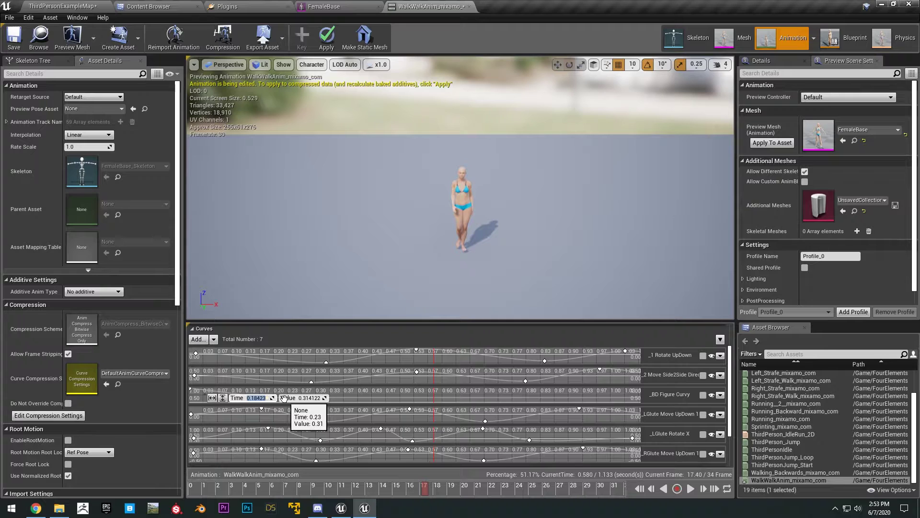
- Set the selected key's time on the _BD Figure Curvy curve to 1.0 and save the WalkWalkAnim_mixamo_com animation
text(1.0)
key(Tab)
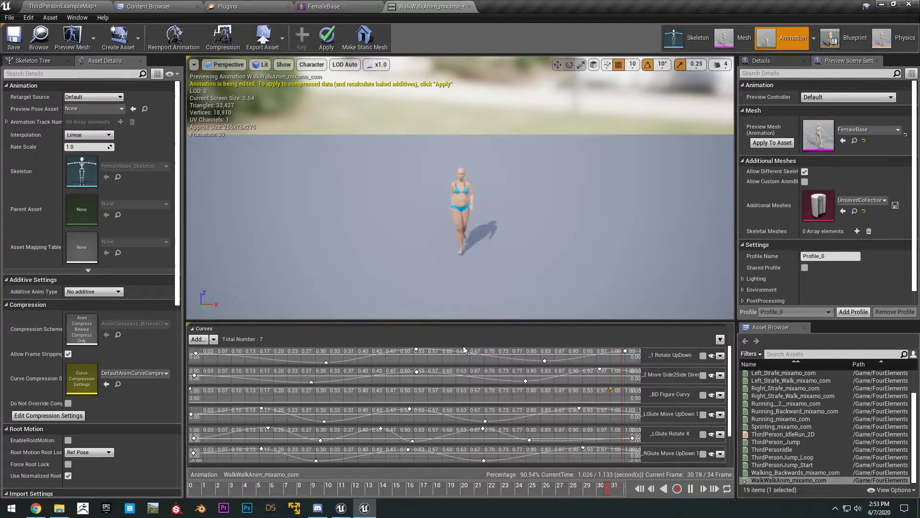
click(14, 38)
- Simulate the level to check the crowd's curve-driven body shape changes and stop the simulation
click(55, 4)
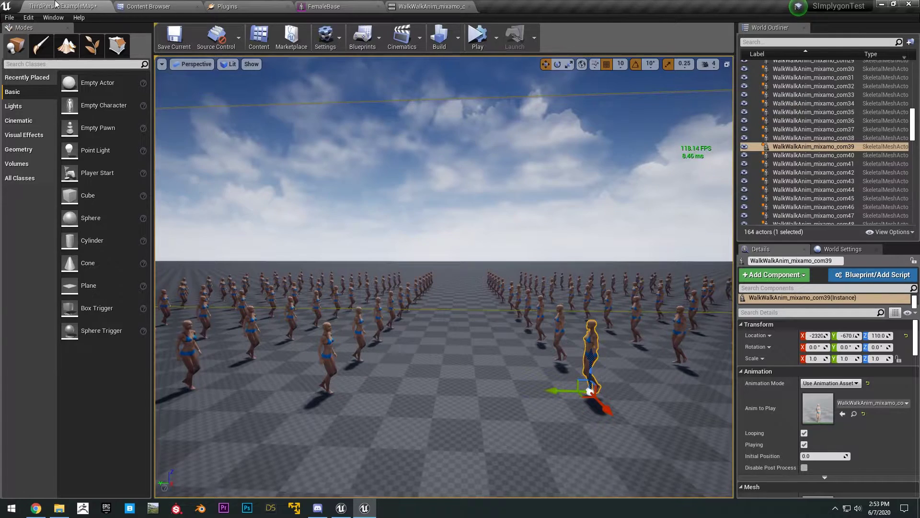
right_drag(545, 103, 553, 106)
key(w)
right_drag(507, 195, 507, 195)
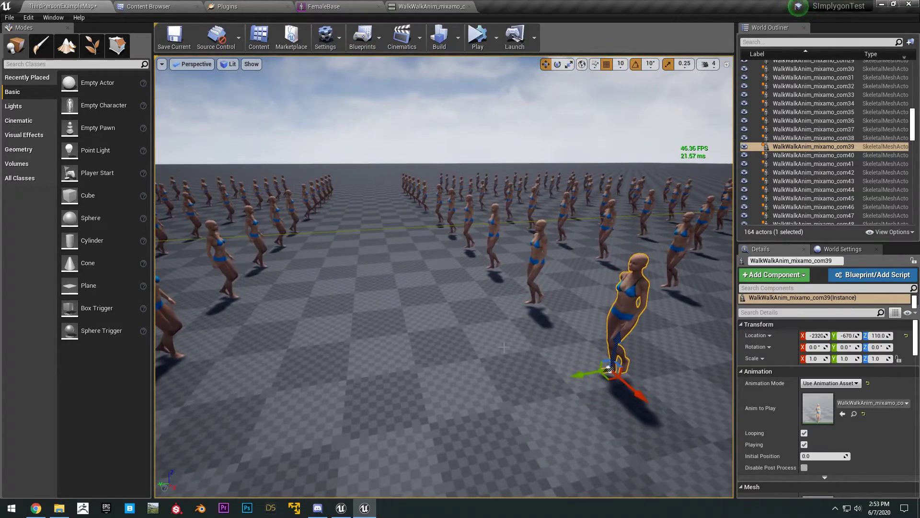
click(478, 35)
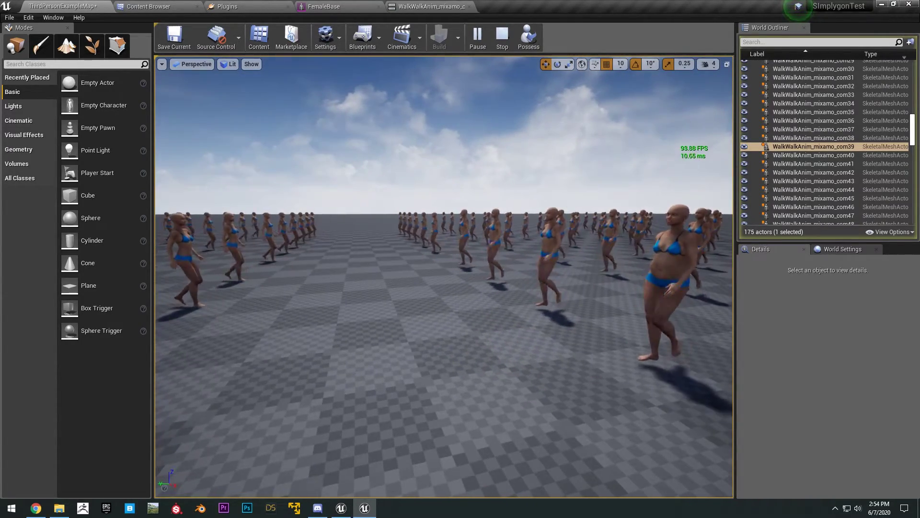
click(502, 37)
right_drag(584, 129, 583, 187)
key(s)
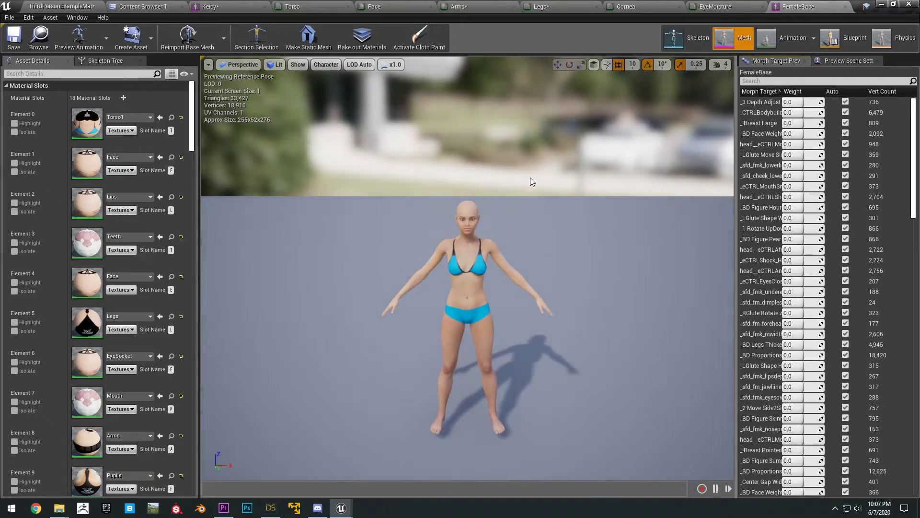
- Examine the FemaleBase mesh's face, eyes and skin materials up close
scroll(530, 181, up, 10)
scroll(468, 268, down, 8)
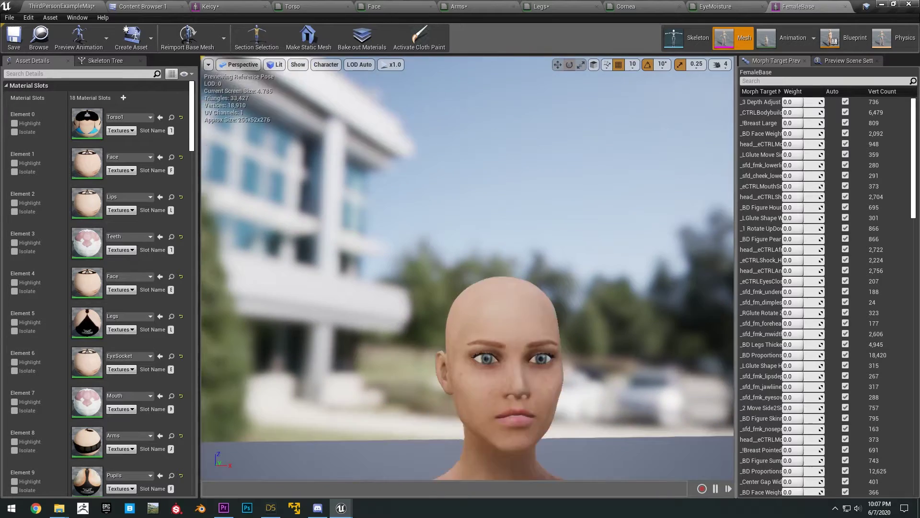
right_drag(467, 268, 468, 317)
scroll(468, 268, up, 5)
middle_drag(468, 316, 467, 220)
right_drag(531, 167, 551, 125)
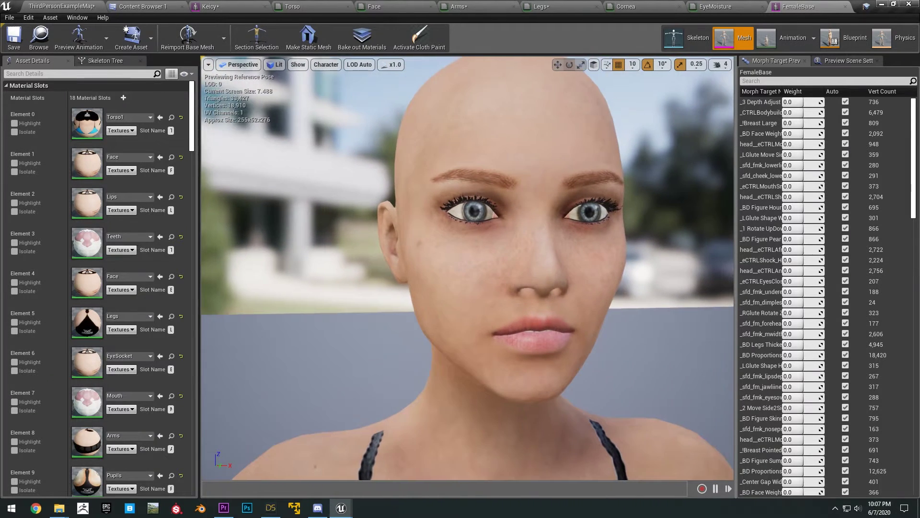
- Open the Face material from the mesh's material slot and open its LY_Tarian_face_D_1001 base colour texture
middle_drag(531, 167, 524, 150)
click(525, 151)
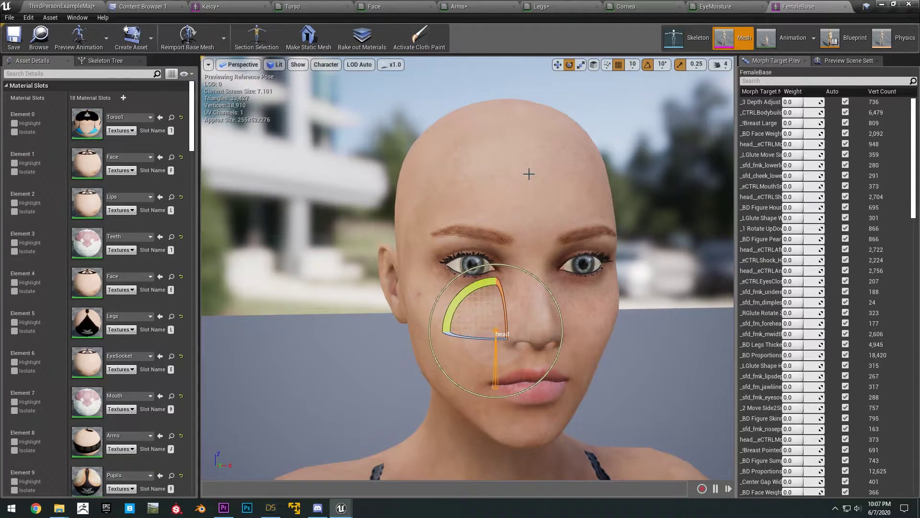
click(171, 160)
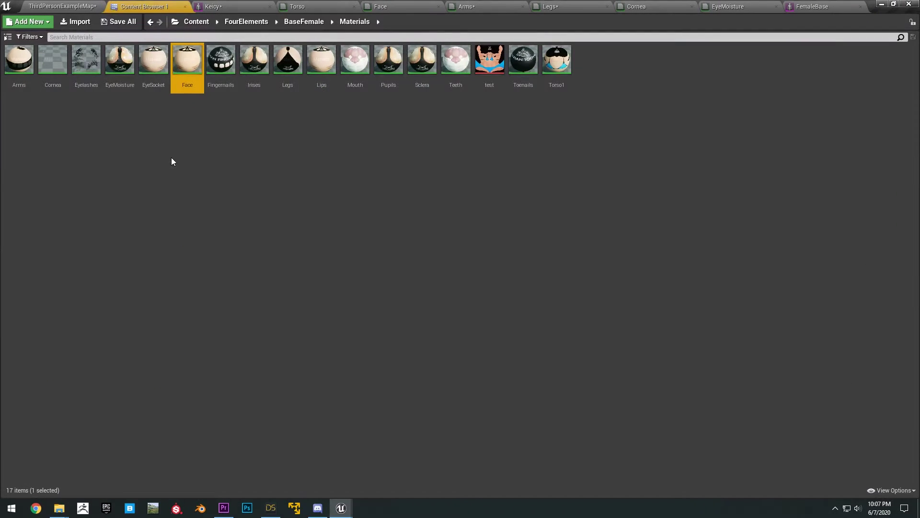
double_click(187, 72)
right_drag(298, 124, 418, 110)
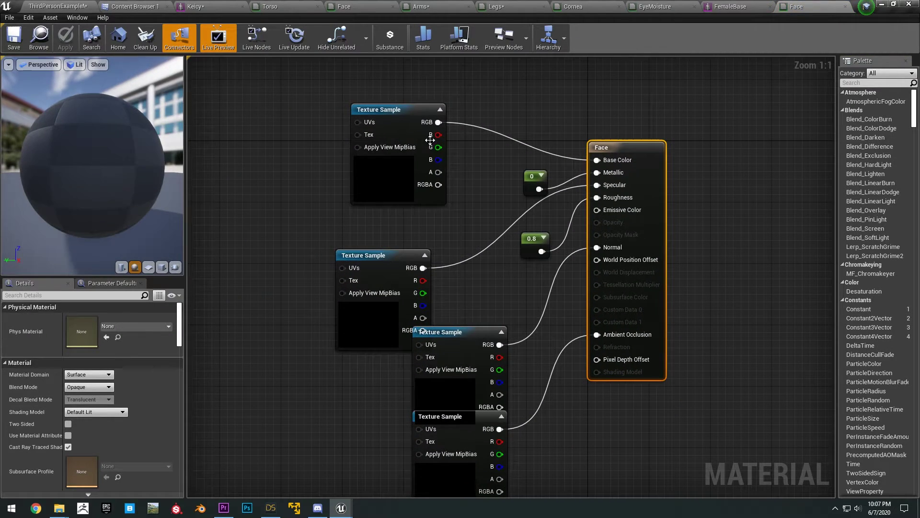
double_click(378, 156)
double_click(255, 62)
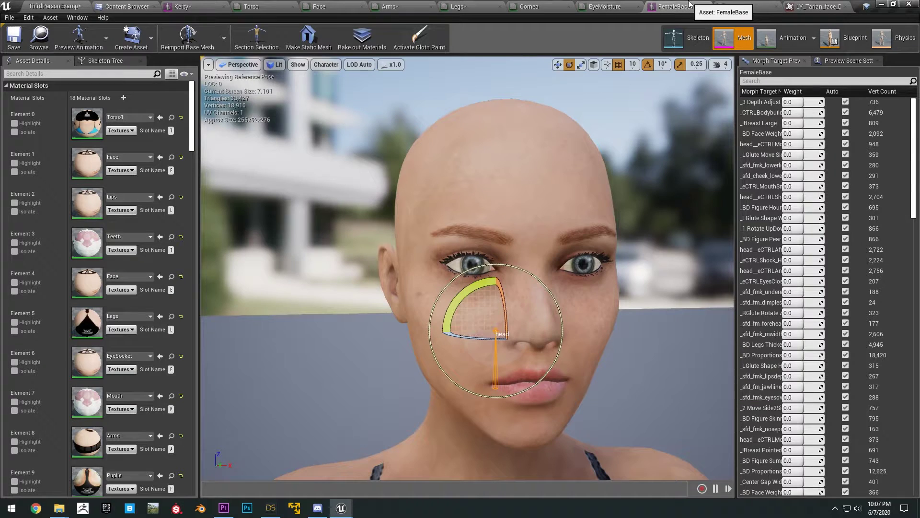
- Return to the FemaleBase mesh and examine the skin texture on its face, neck and chest up close
click(674, 6)
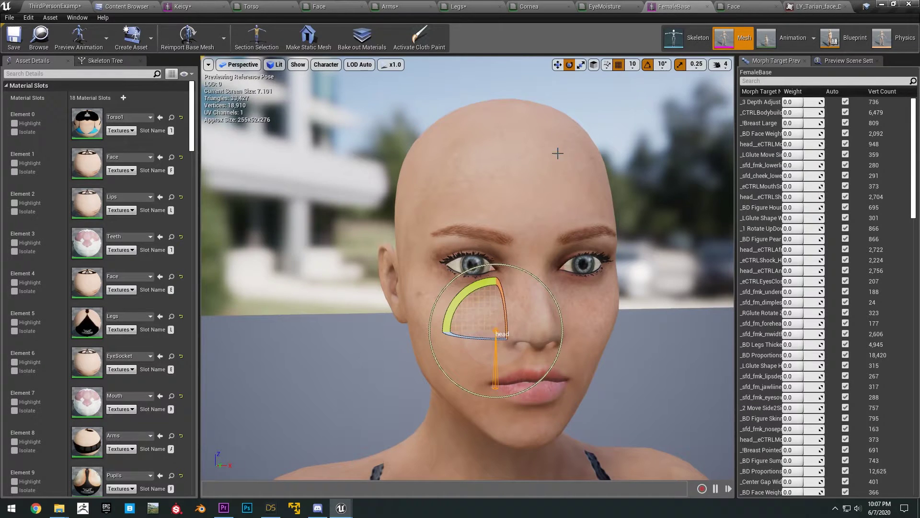
right_drag(558, 157, 575, 163)
click(622, 143)
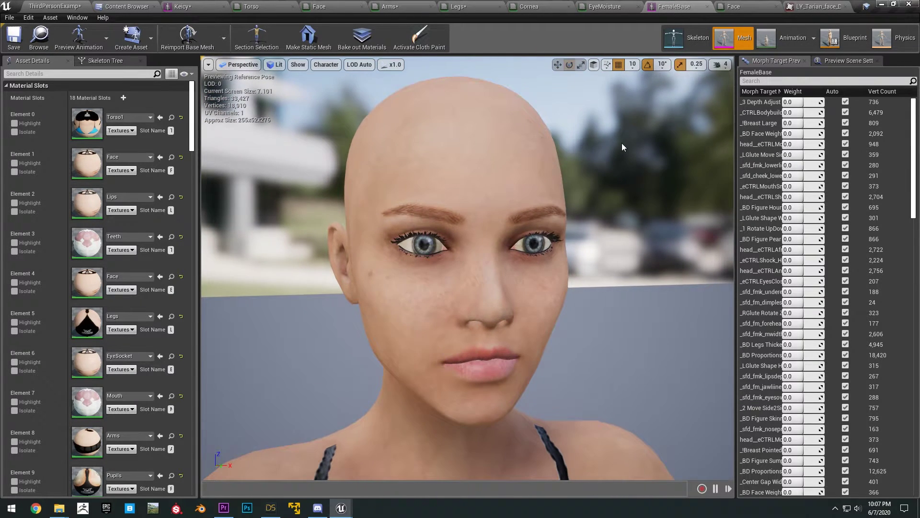
right_drag(622, 143, 622, 156)
middle_drag(629, 154, 601, 173)
right_drag(628, 154, 628, 197)
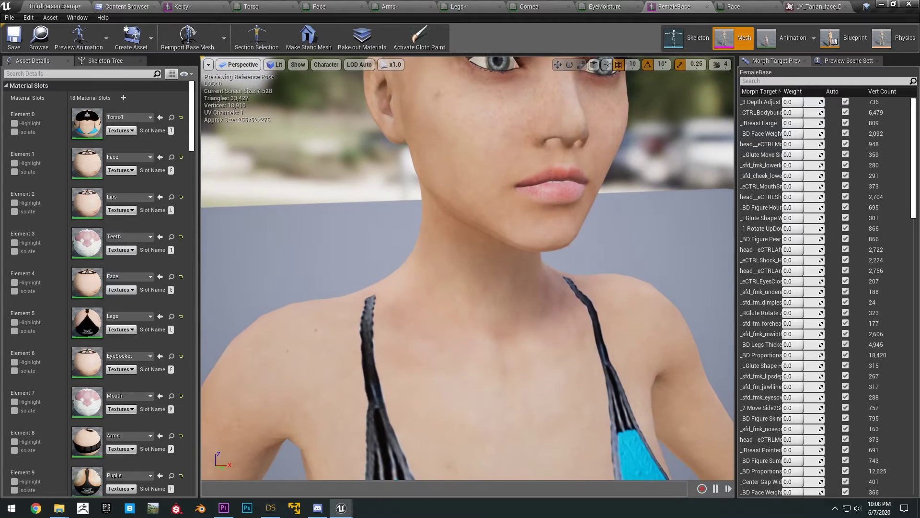
right_drag(531, 245, 544, 211)
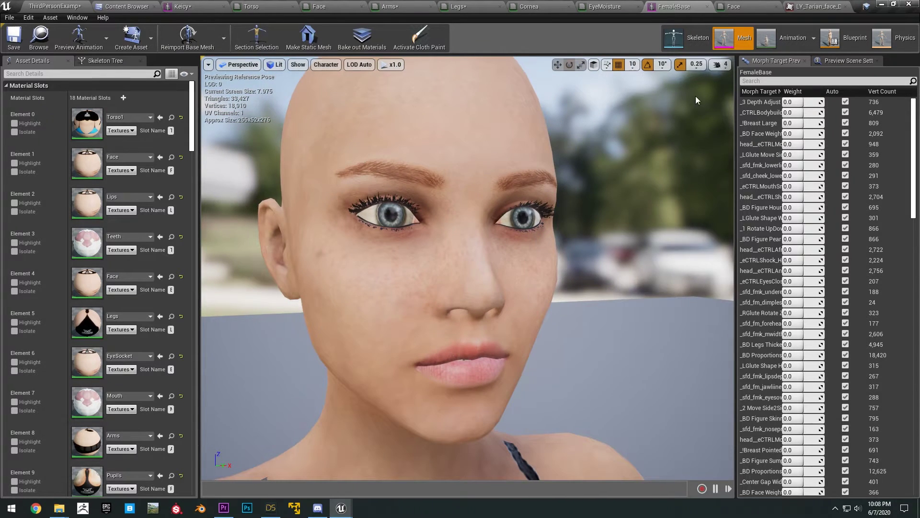
- Set the mesh viewport's camera speed to 2 and view the face from the front
click(723, 67)
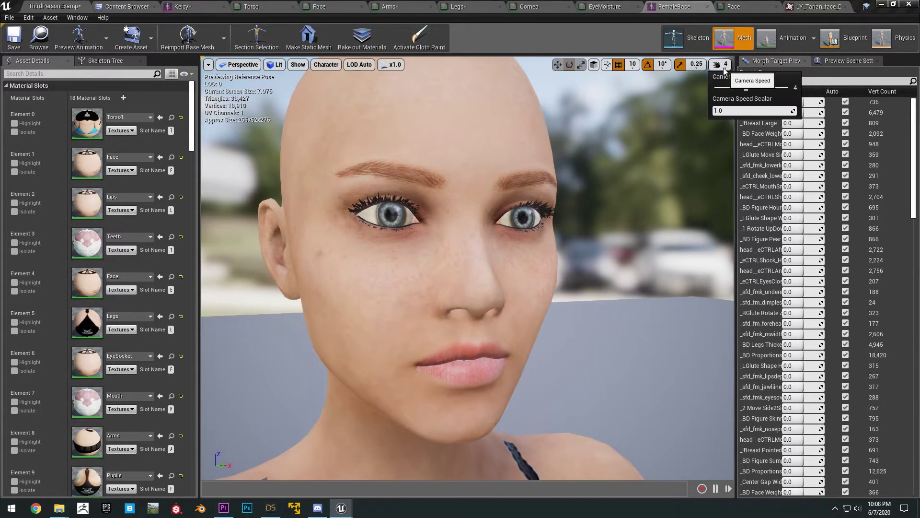
click(728, 90)
right_drag(467, 269, 412, 269)
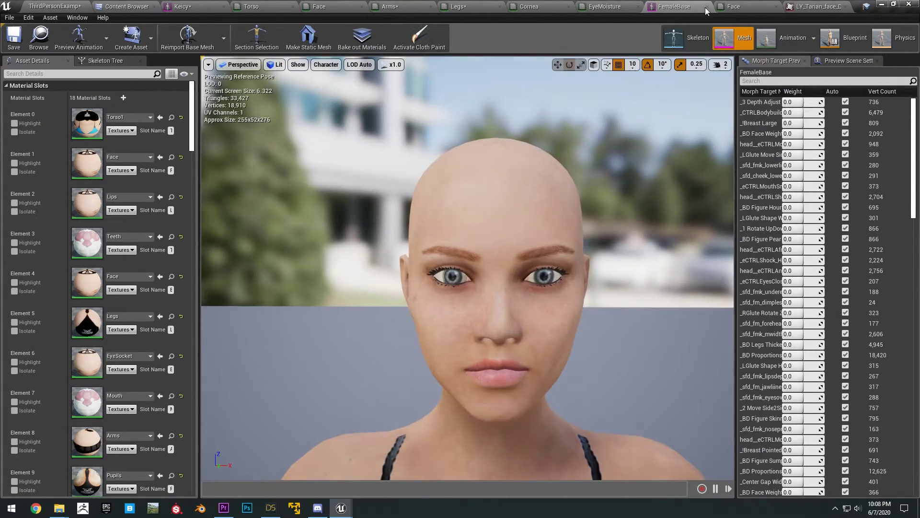
- Check the resolution details of the LY_Tarian_face_D_1001 texture and switch to Photoshop to view its TGA copy
click(731, 5)
click(815, 7)
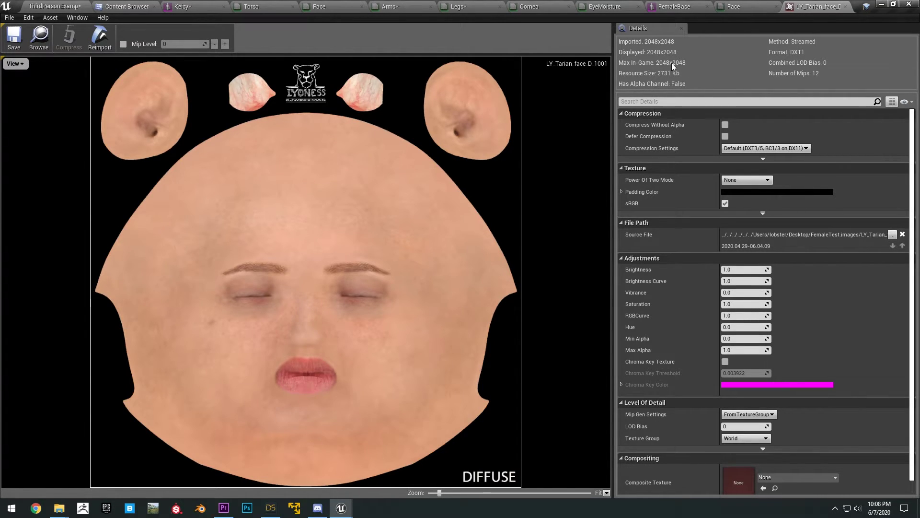
click(247, 508)
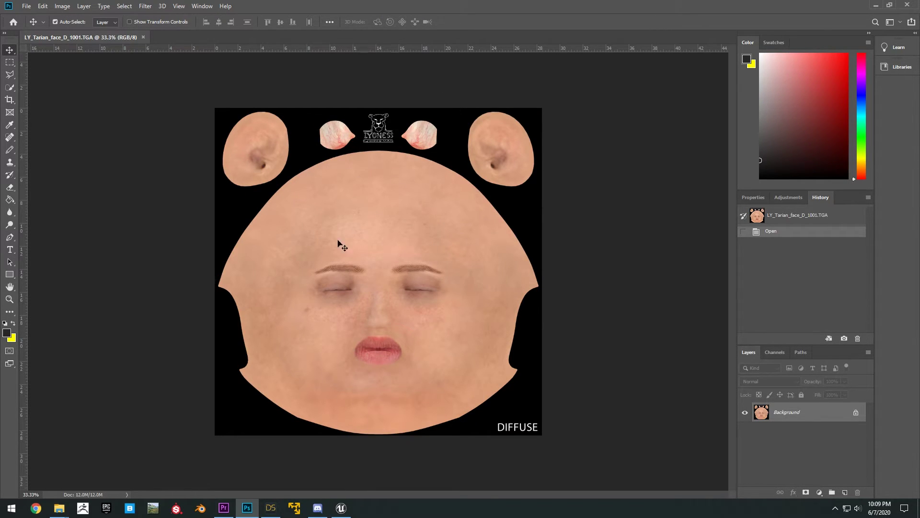
- Switch back to Unreal Editor and look up the export action for the LY_Tarian_face_D_1001 texture
click(341, 508)
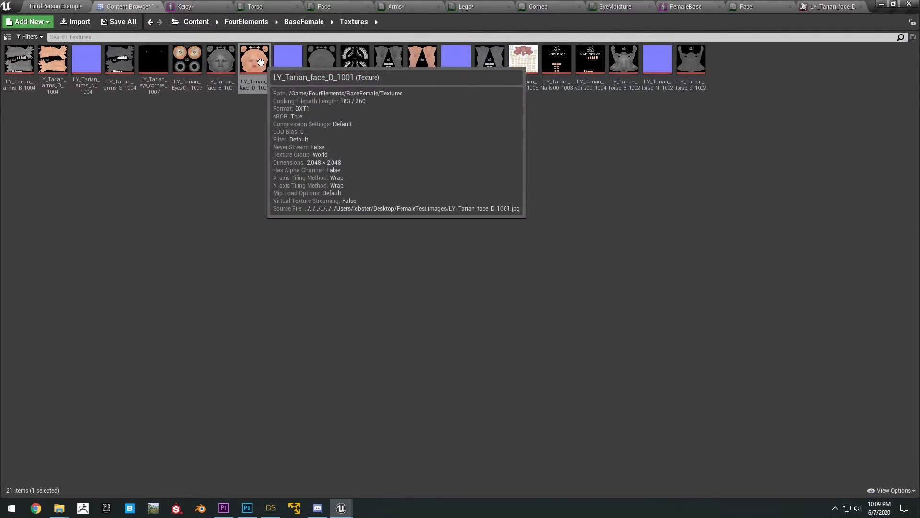
right_click(261, 62)
mouse_move(299, 118)
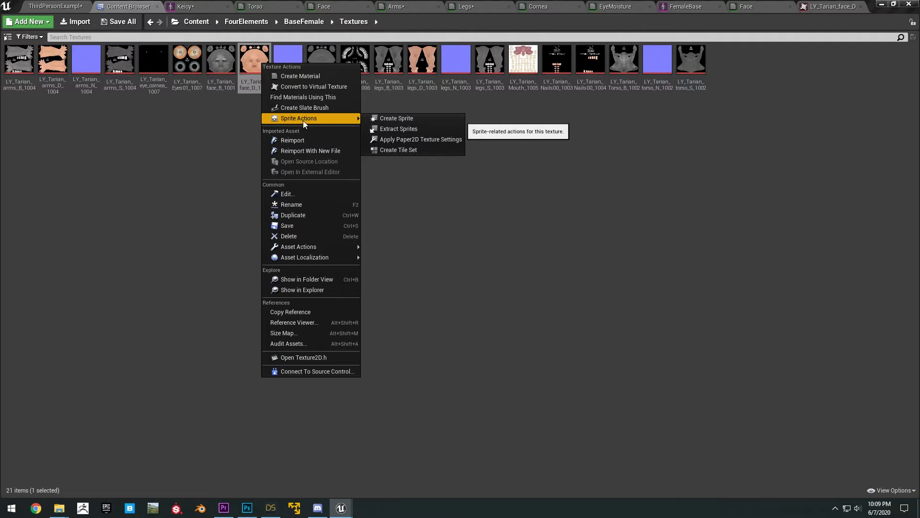
mouse_move(304, 246)
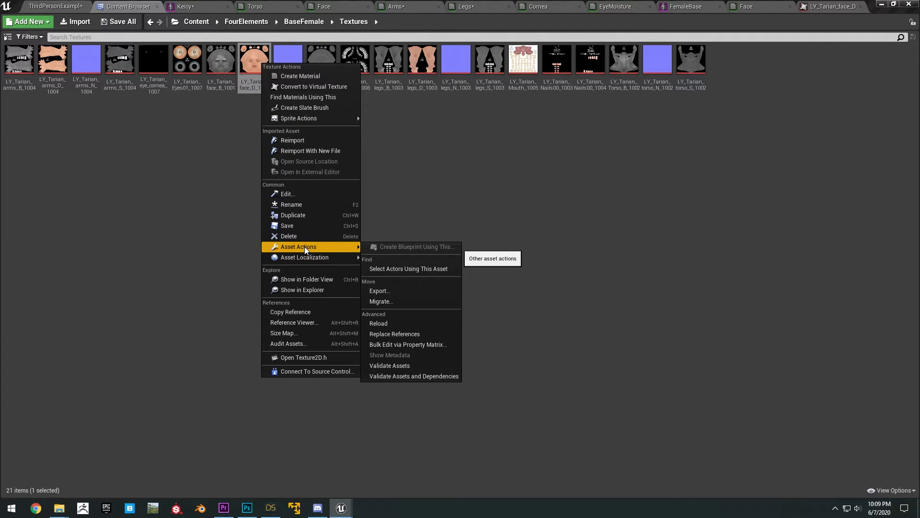
click(408, 296)
click(429, 242)
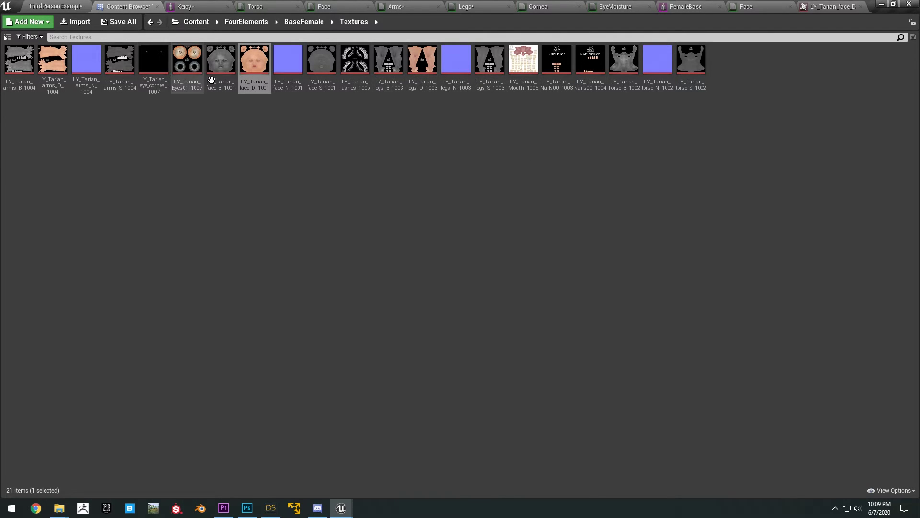
- Switch to Photoshop and try an image size of 4000 pixels for the face texture
click(882, 4)
click(63, 6)
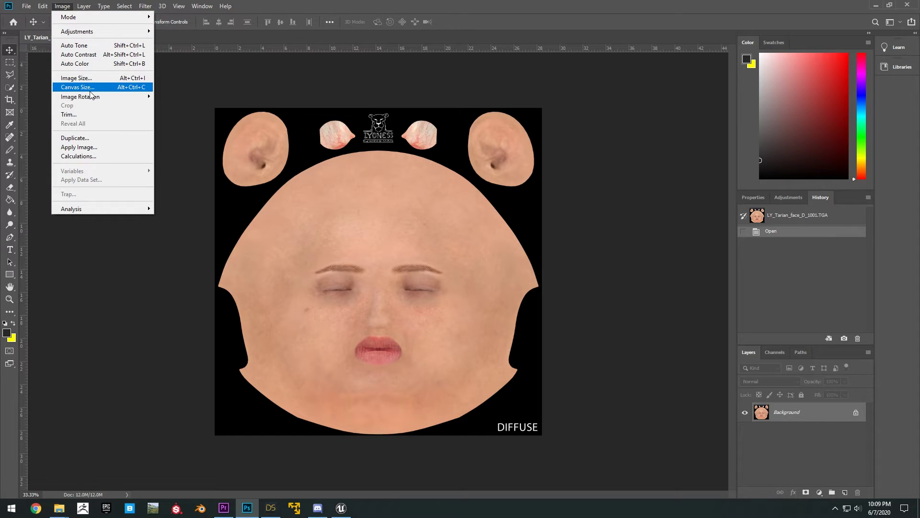
click(96, 78)
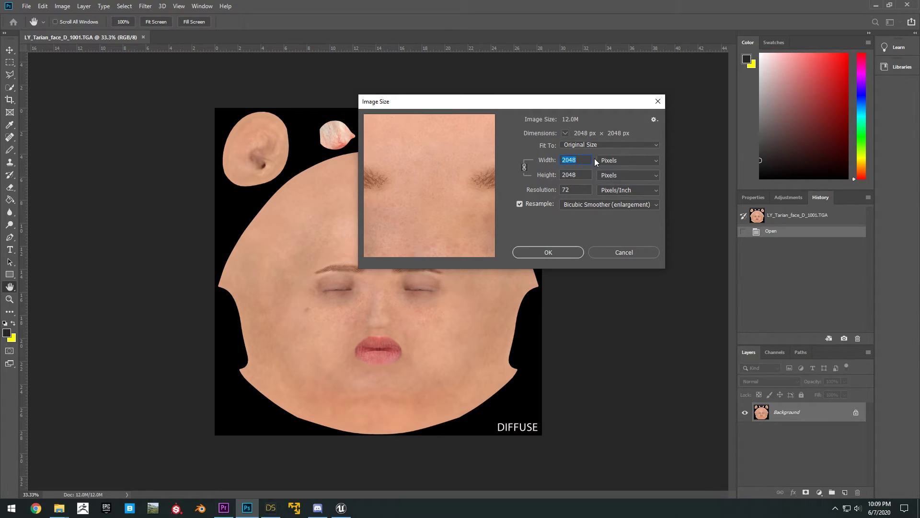
text(4000)
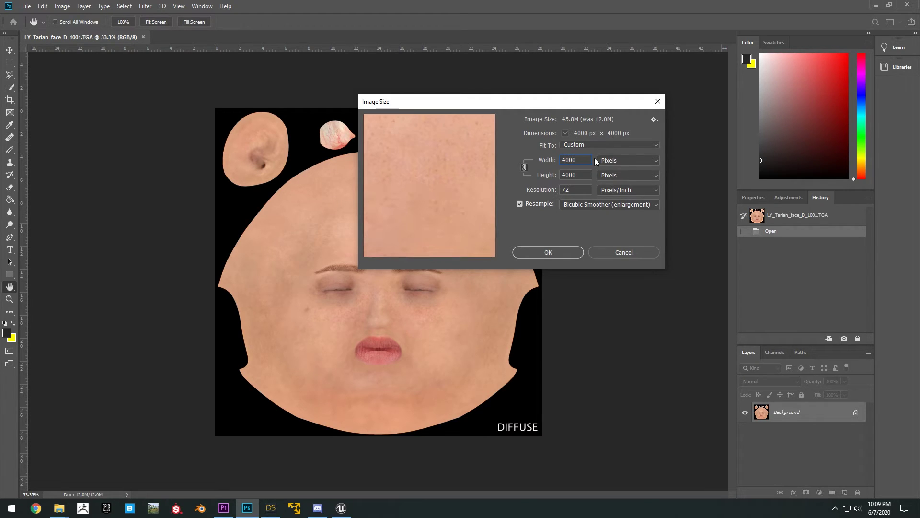
key(BackSpace)
key(BackSpace)
key(BackSpace)
key(BackSpace)
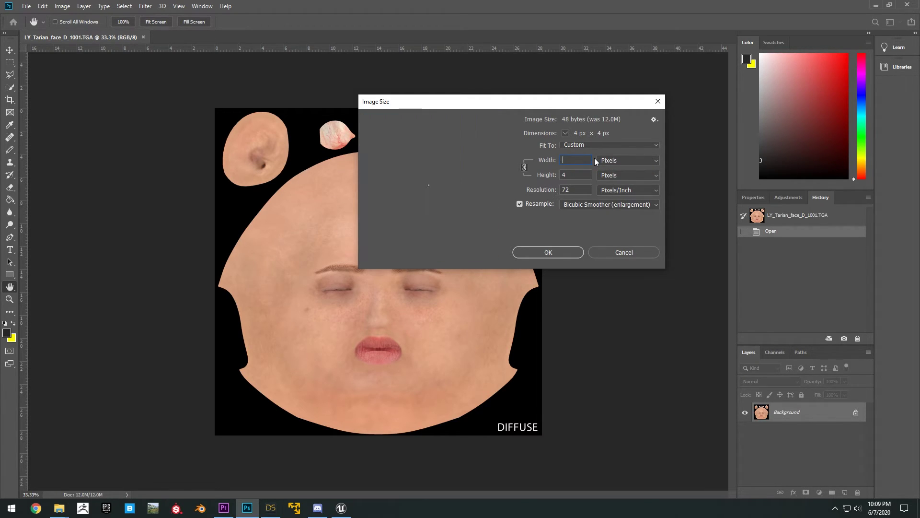
- Try image sizes of 3000 and 2000 pixels for the face texture and dismiss the resize without applying it
text(3000)
key(BackSpace)
key(BackSpace)
key(BackSpace)
key(BackSpace)
text(2000)
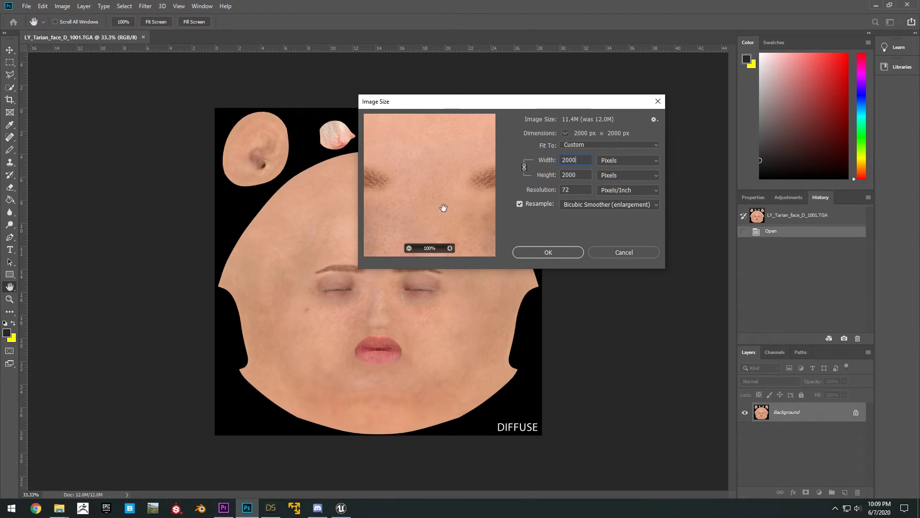
click(657, 102)
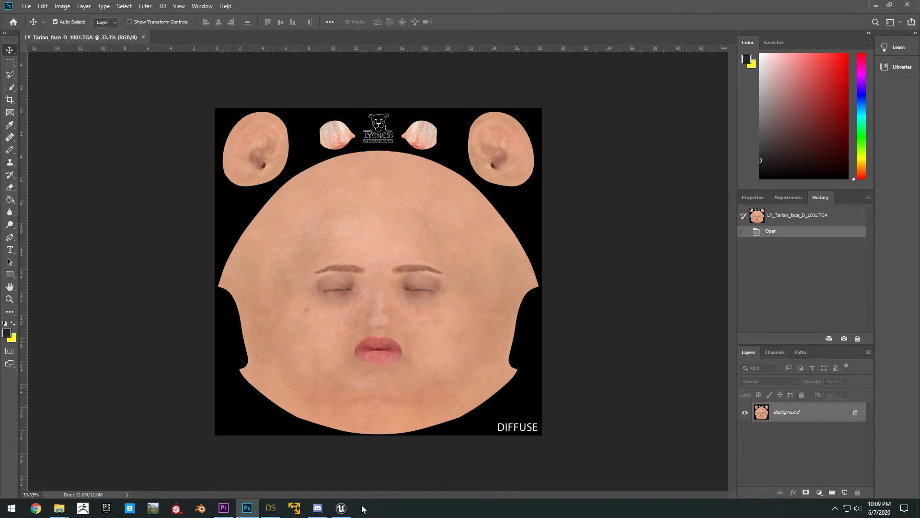
- Switch back to Unreal Editor and inspect the FemaleBase mesh's head and shoulders from several distances and angles
click(383, 460)
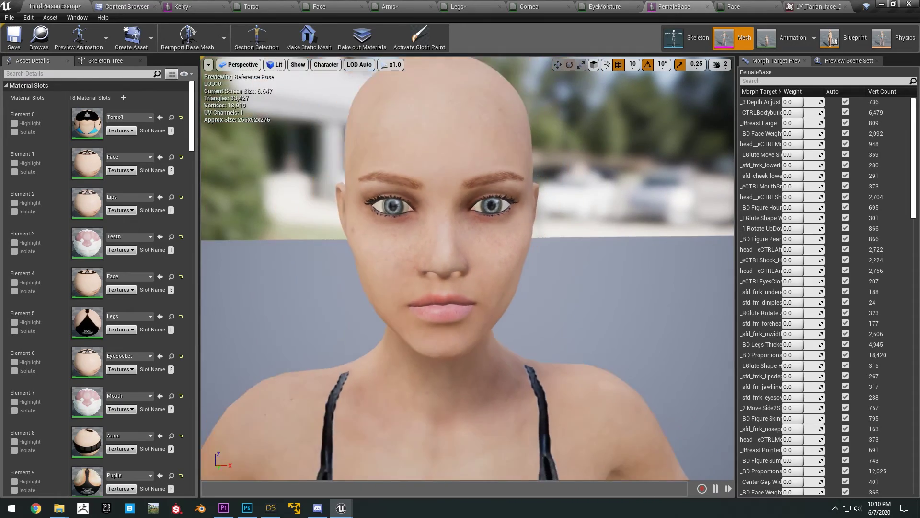
alt+drag(626, 127, 530, 128)
alt+right_drag(626, 127, 707, 128)
drag(625, 128, 626, 127)
drag(493, 146, 493, 146)
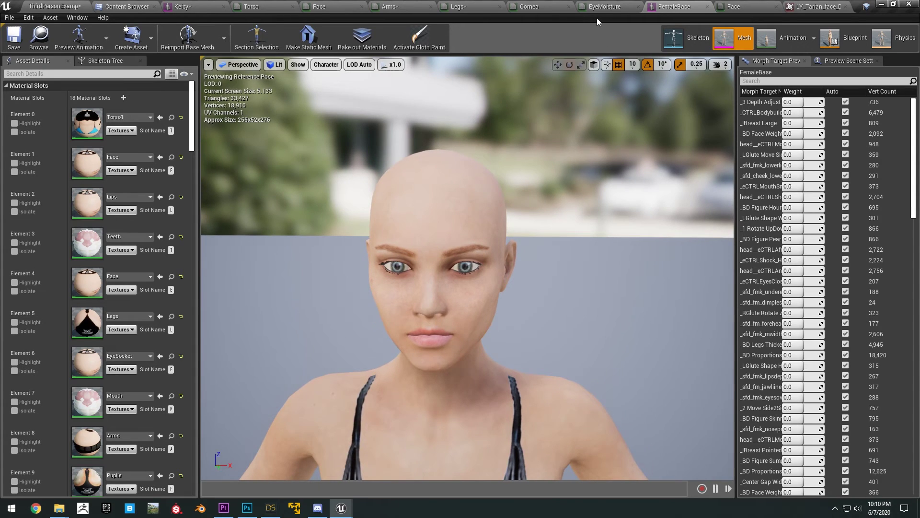